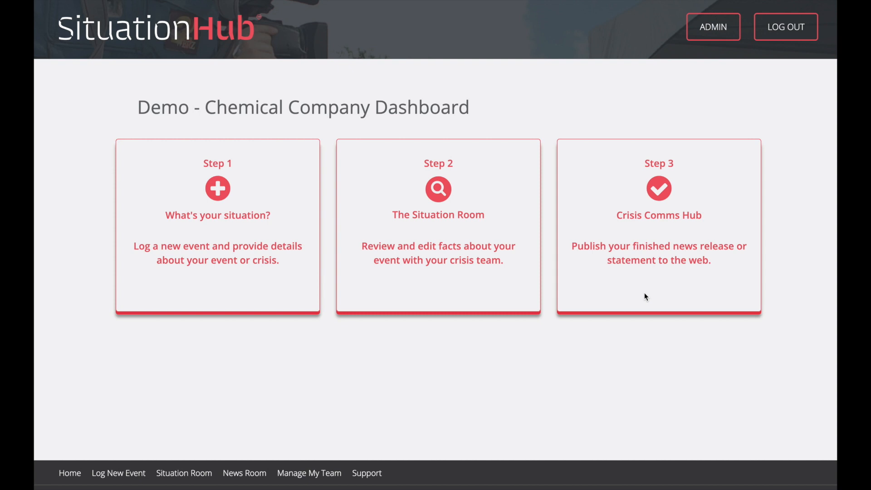
Step: Start logging a new event and look through the full list of available event types
left_click(218, 270)
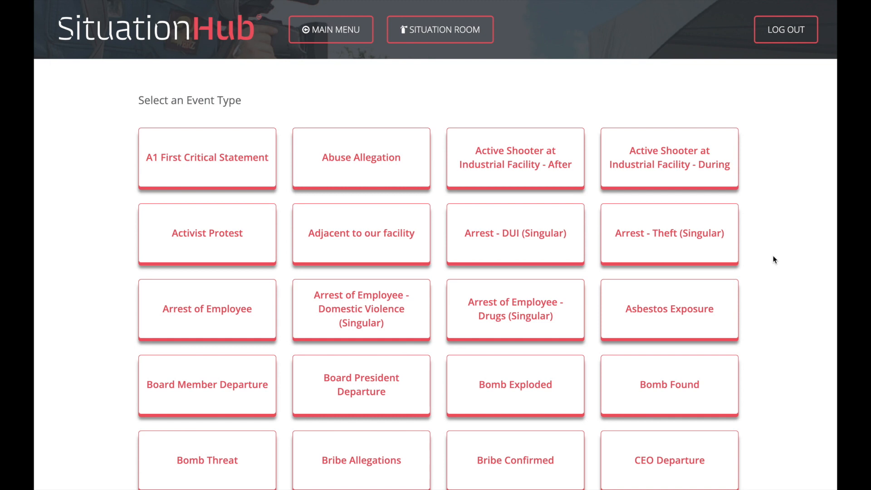
scroll(774, 260, "down", 1)
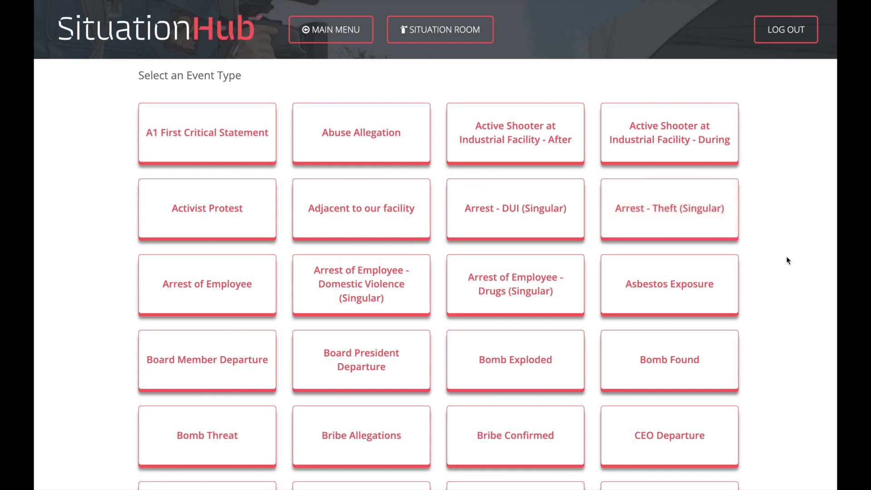
scroll(786, 257, "down", 3)
scroll(787, 259, "down", 2)
scroll(787, 260, "down", 1)
scroll(787, 257, "down", 3)
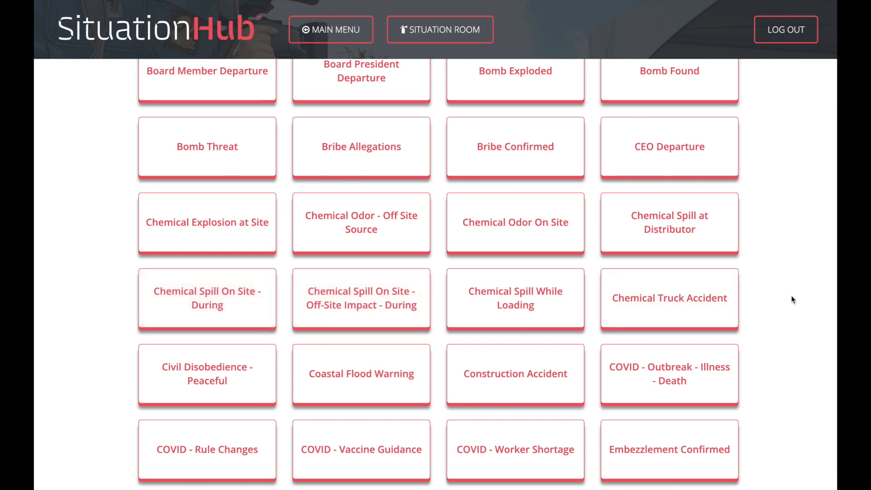
scroll(791, 295, "down", 2)
scroll(791, 298, "down", 4)
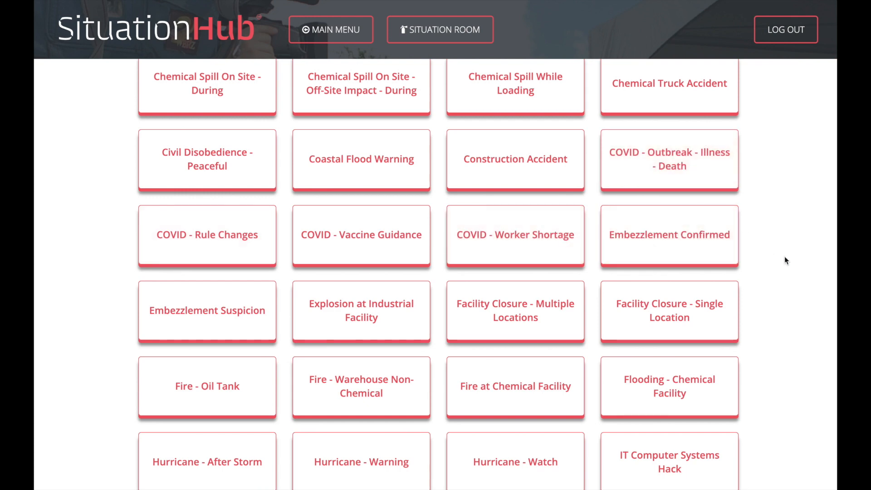
scroll(784, 257, "down", 2)
scroll(784, 257, "down", 2)
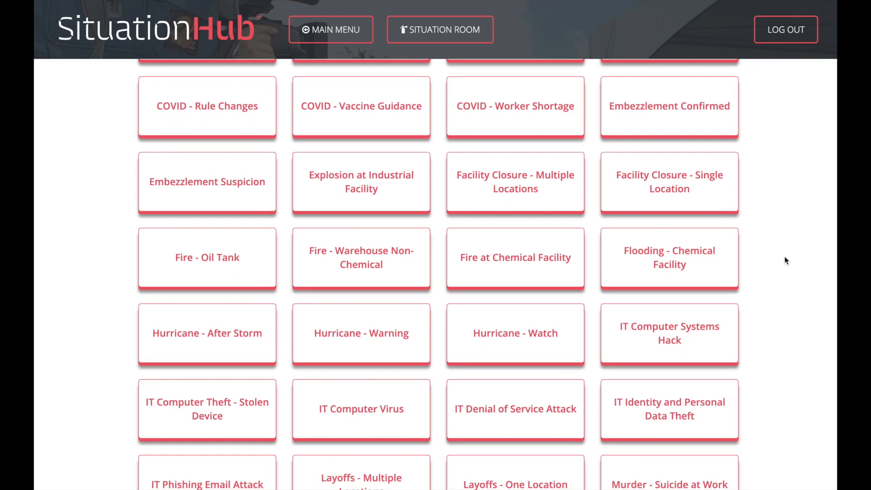
scroll(785, 258, "down", 3)
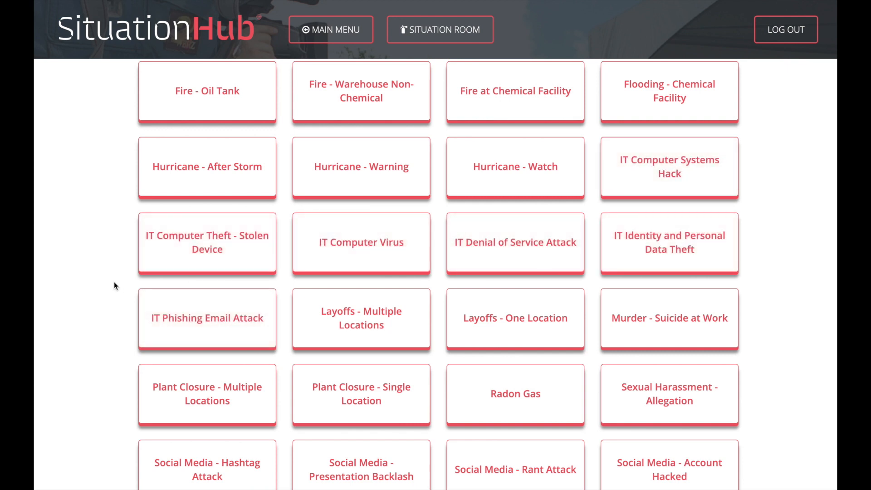
scroll(114, 285, "down", 3)
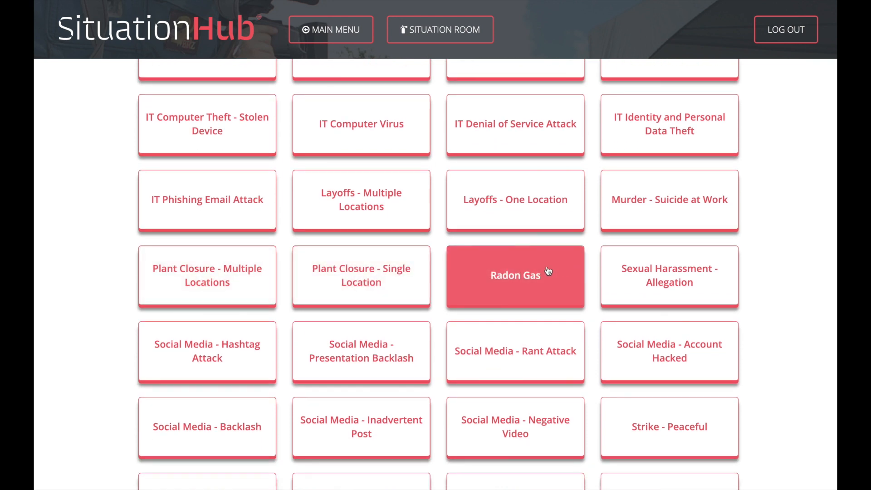
scroll(810, 293, "down", 2)
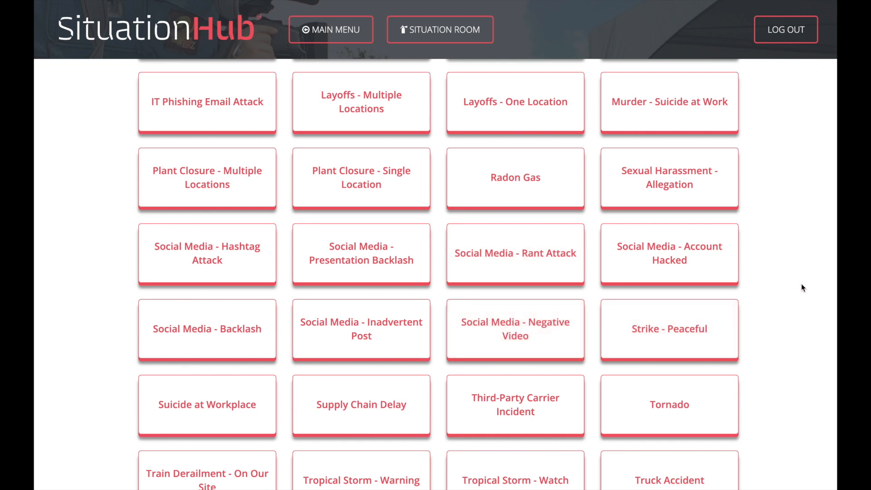
scroll(801, 284, "down", 3)
scroll(801, 288, "down", 2)
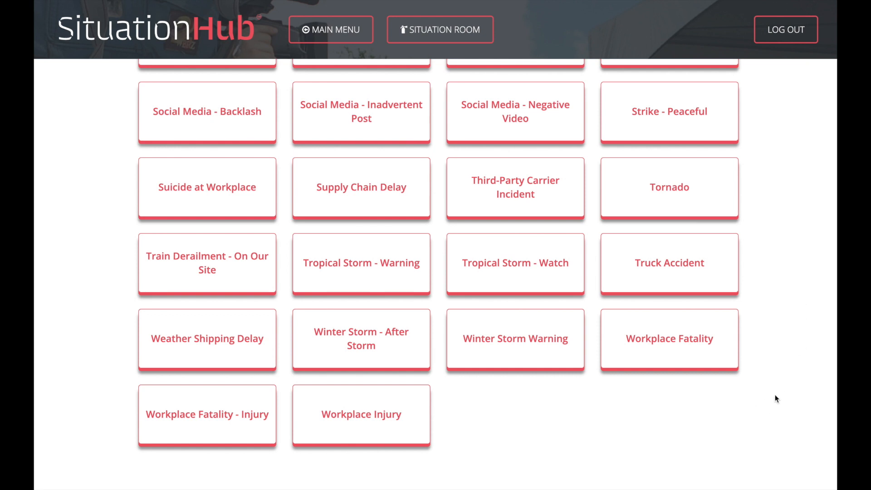
scroll(775, 398, "up", 20)
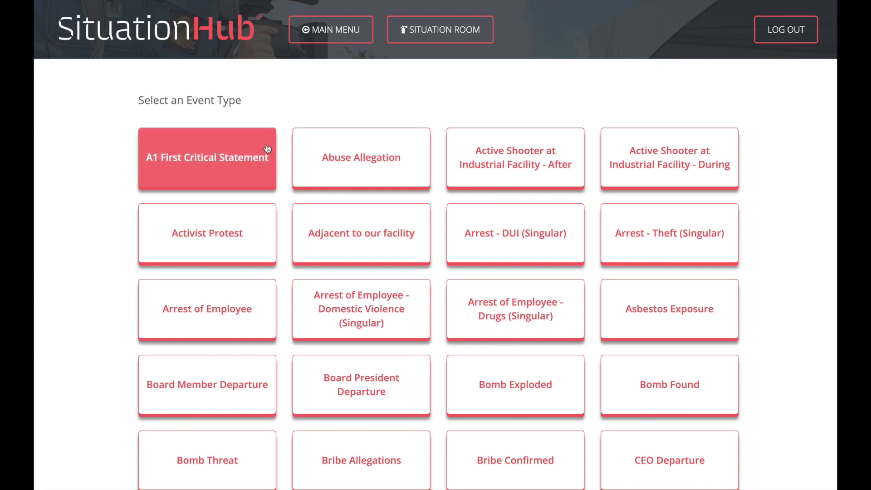
Step: Choose the A1 First Critical Statement event type and submit Yes to begin the event
left_click(251, 148)
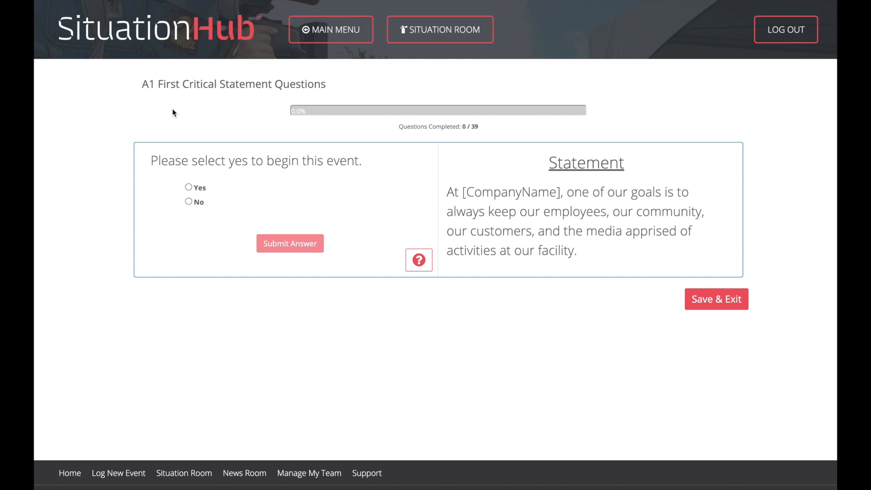
left_click(189, 188)
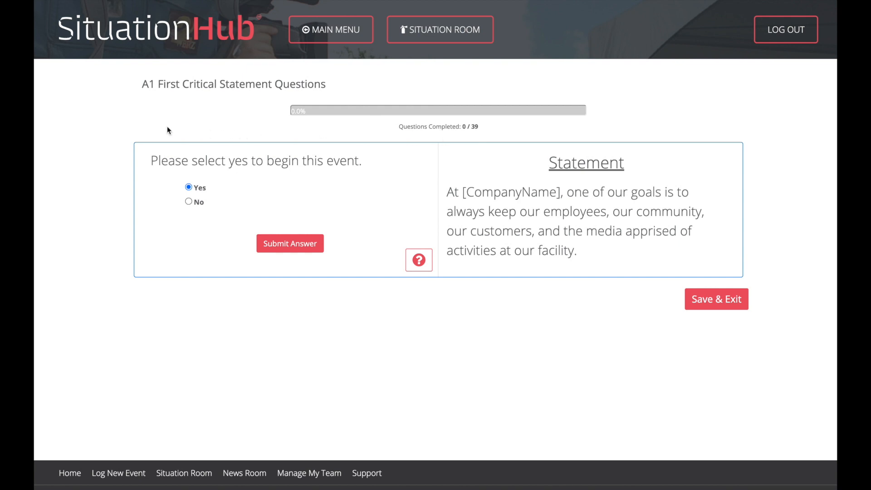
left_click(284, 246)
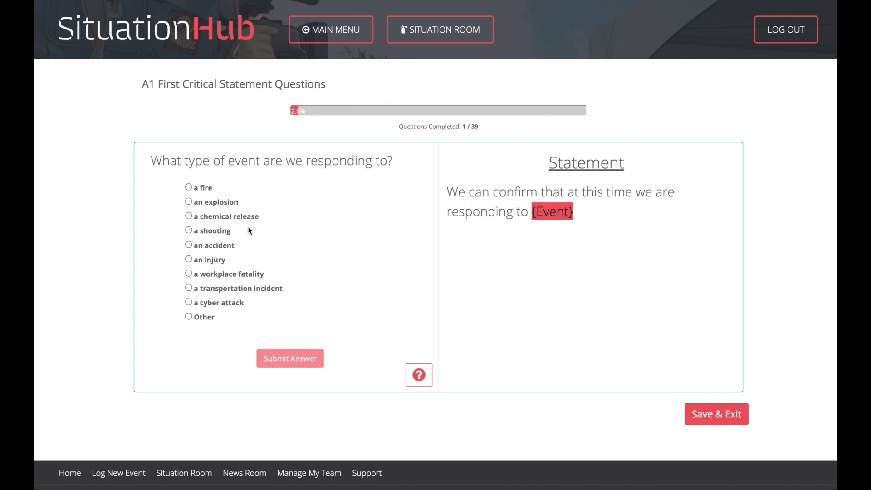
Step: Submit "a fire" as the type of event and 12:15 PM as its approximate start time
left_click(189, 188)
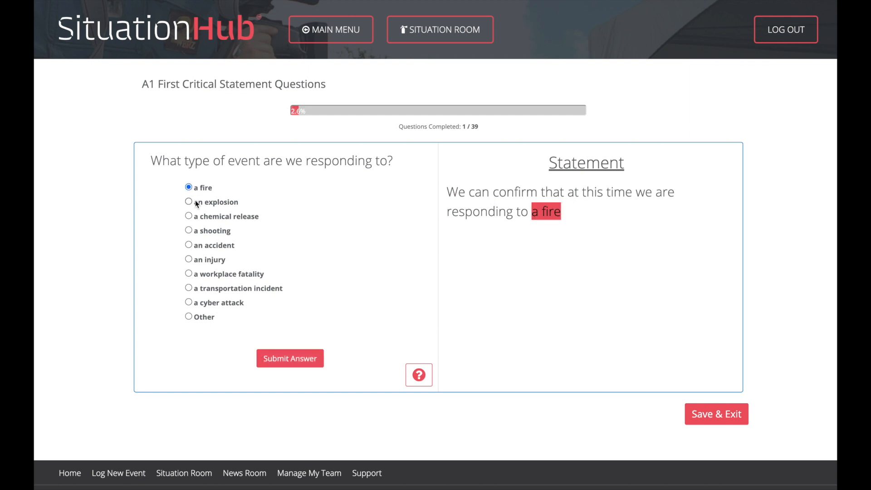
left_click(281, 361)
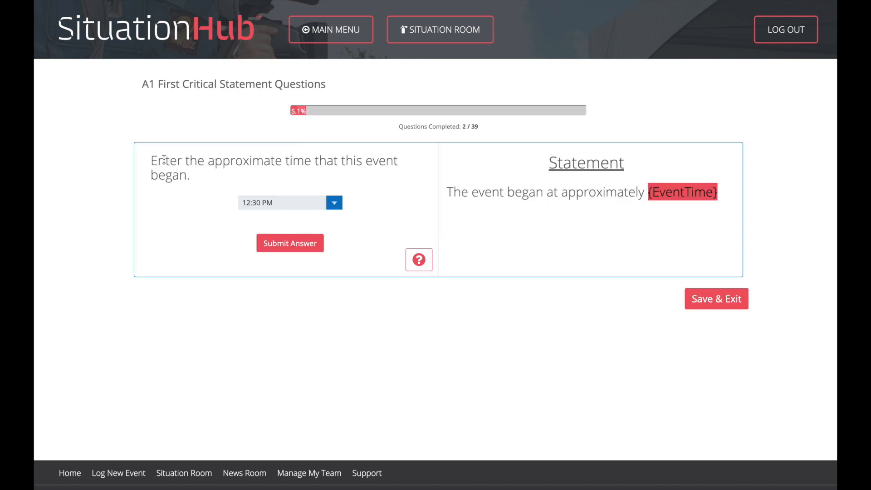
left_click(334, 205)
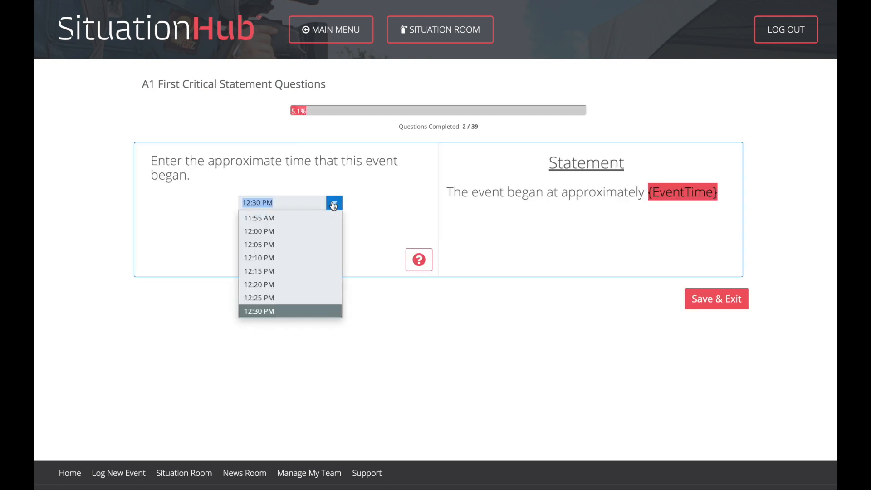
left_click(276, 275)
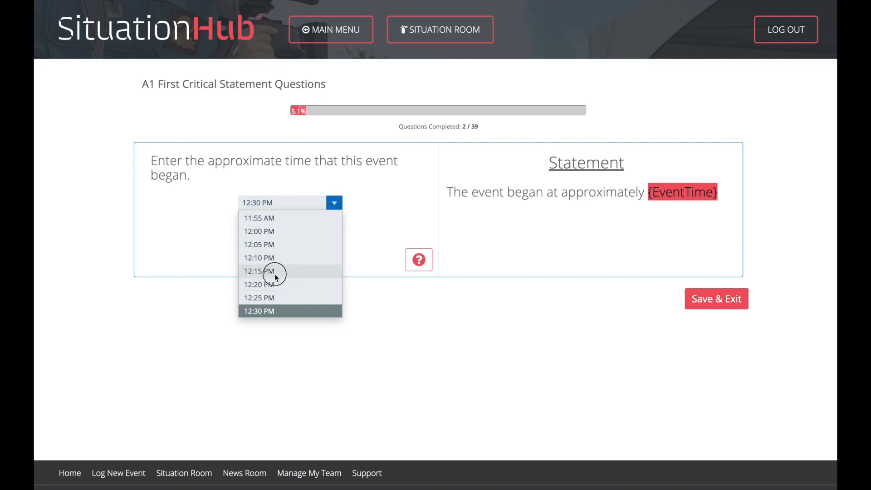
left_click(292, 245)
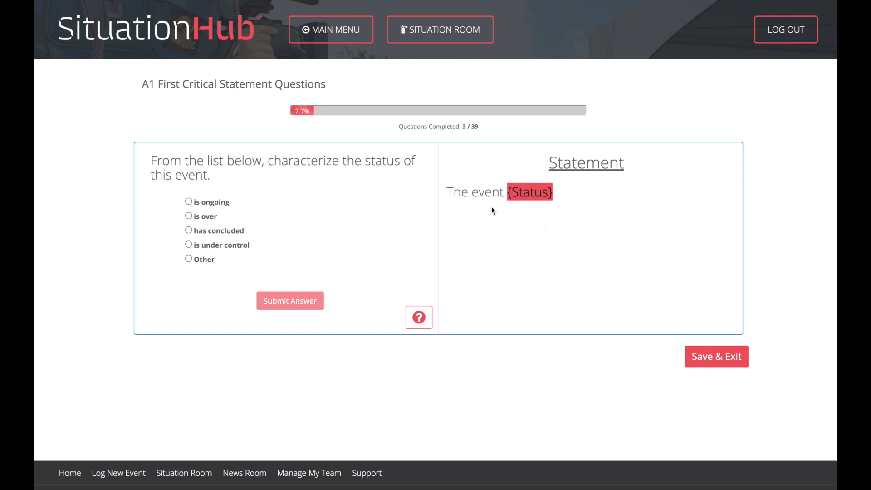
Step: Submit "is ongoing" as the event status and answer yes to whether the event might result in a fatality
left_click(188, 202)
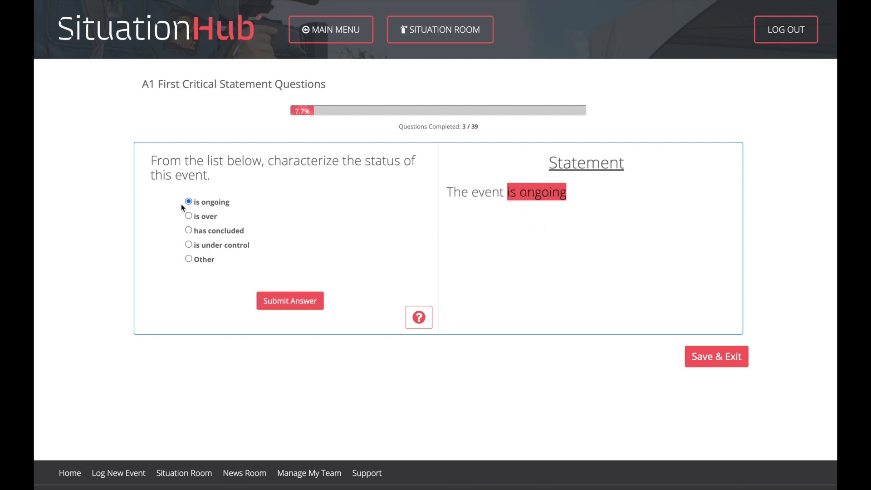
left_click(289, 301)
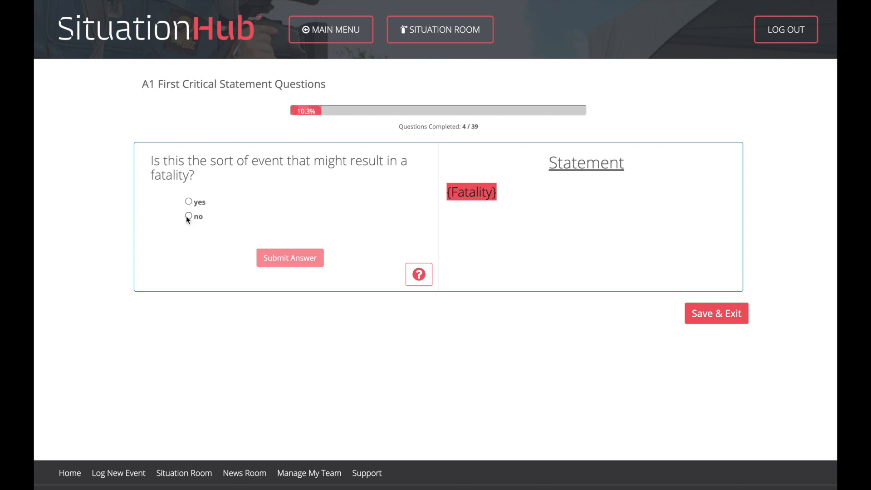
left_click(189, 202)
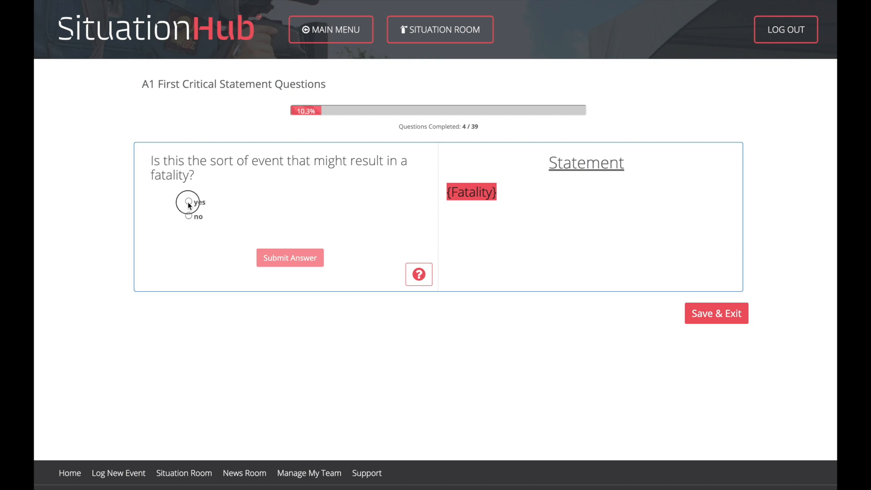
left_click(301, 263)
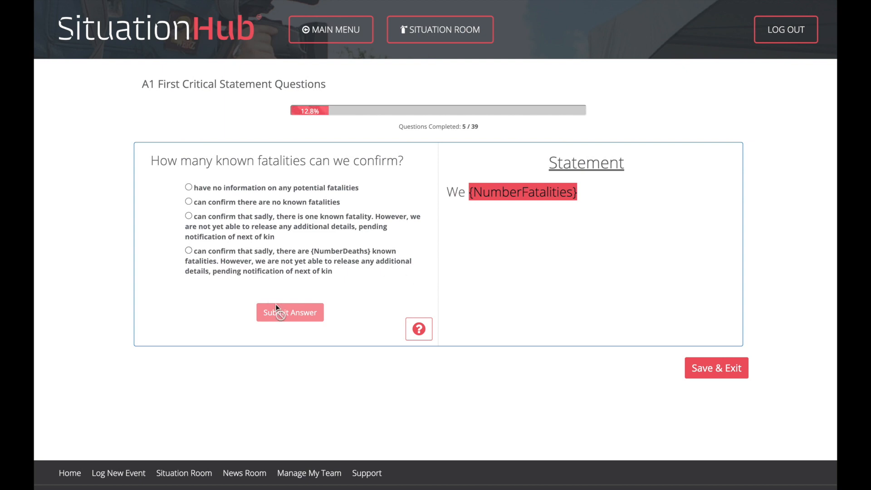
Step: Submit the answer confirming multiple known fatalities pending notification of next of kin, and give their number as "two"
left_click(189, 250)
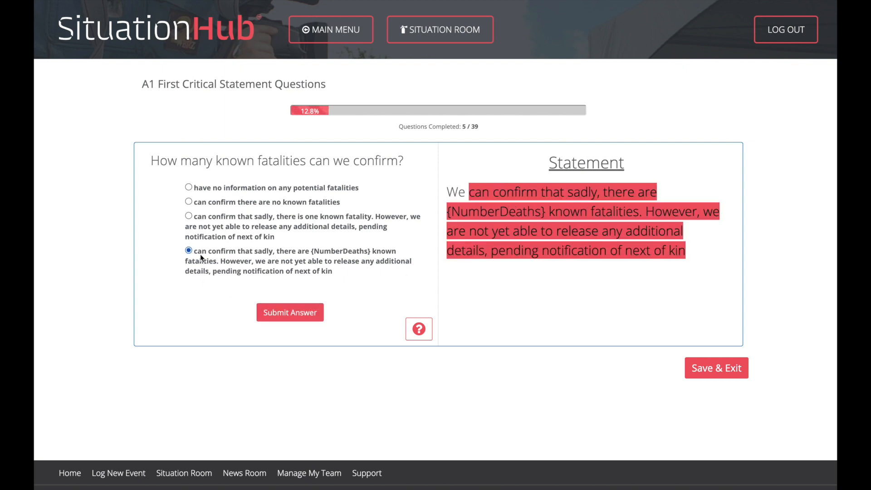
left_click(290, 313)
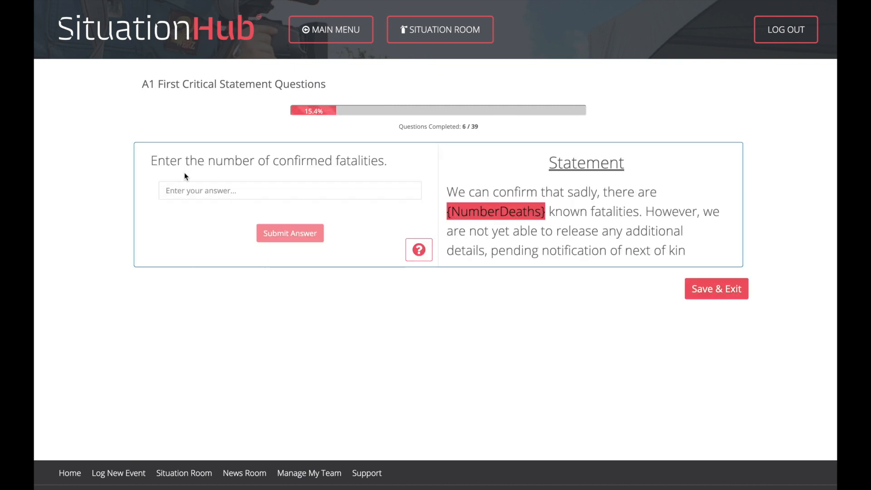
left_click(359, 193)
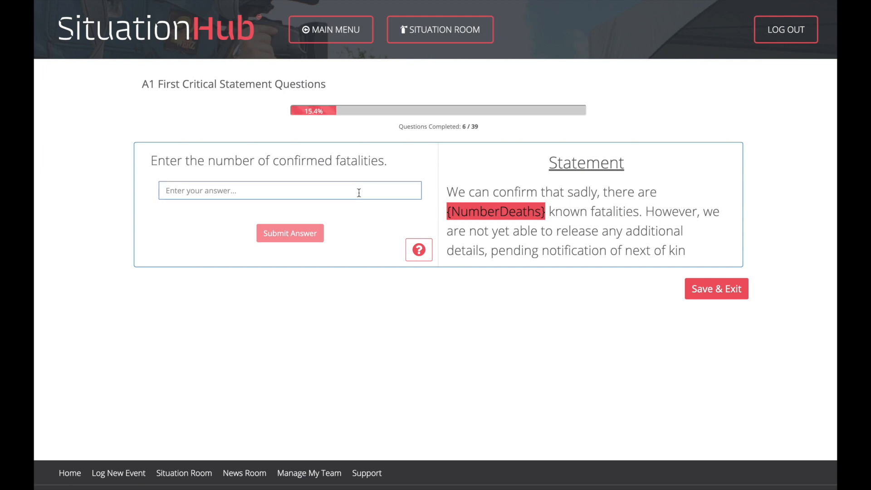
type("two")
left_click(300, 233)
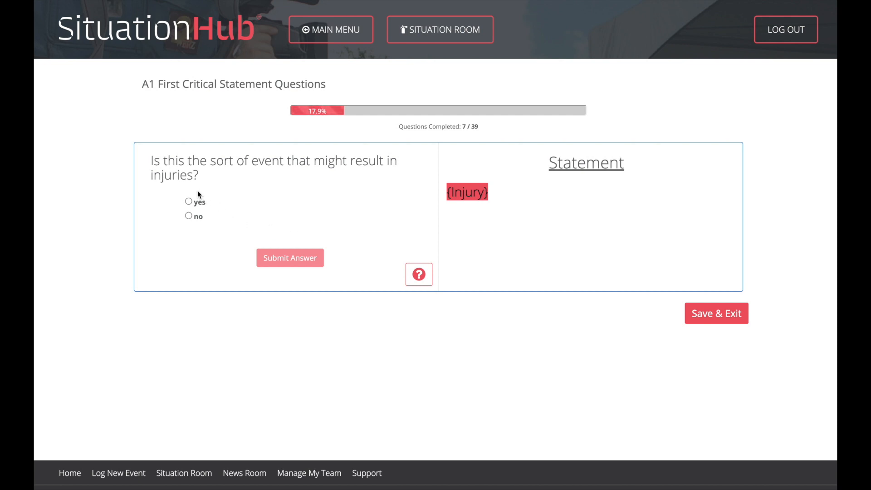
Step: Answer yes to whether the event might result in injuries and submit that there is one known injury
left_click(189, 202)
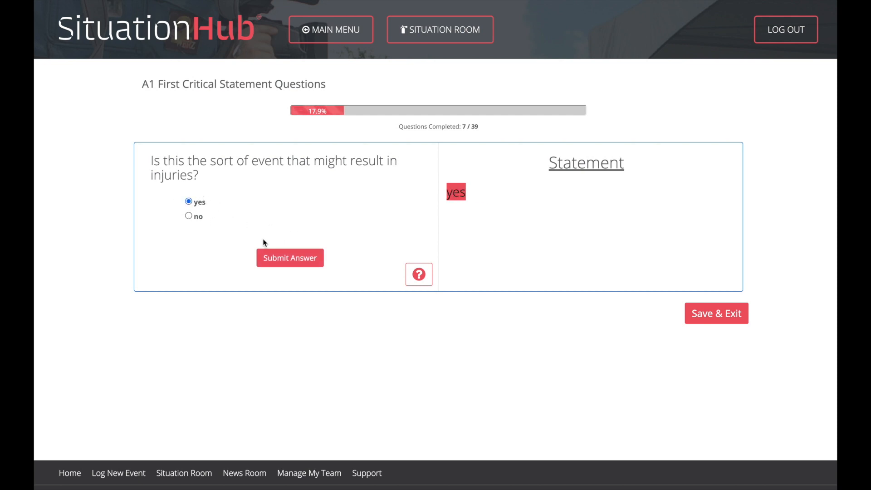
left_click(289, 257)
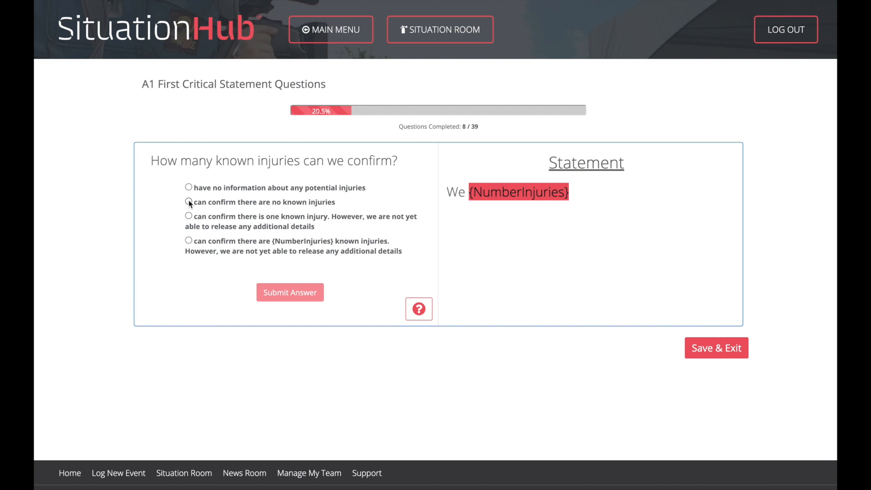
left_click(187, 216)
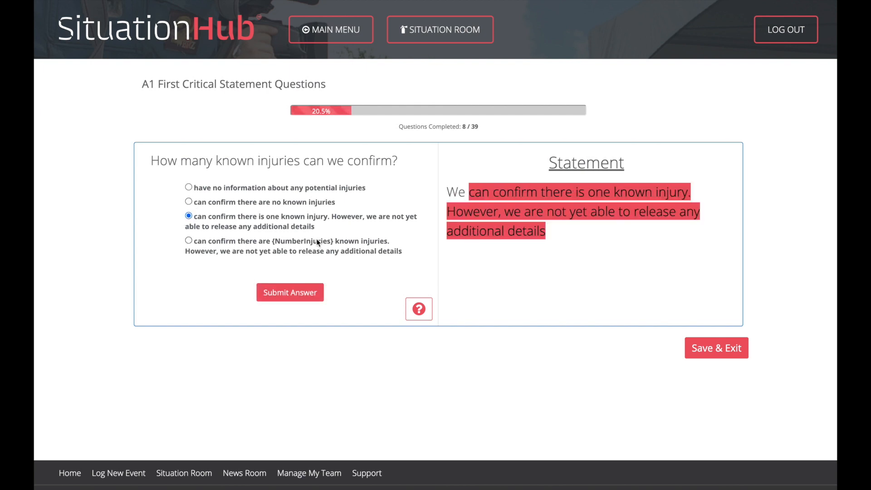
left_click(283, 292)
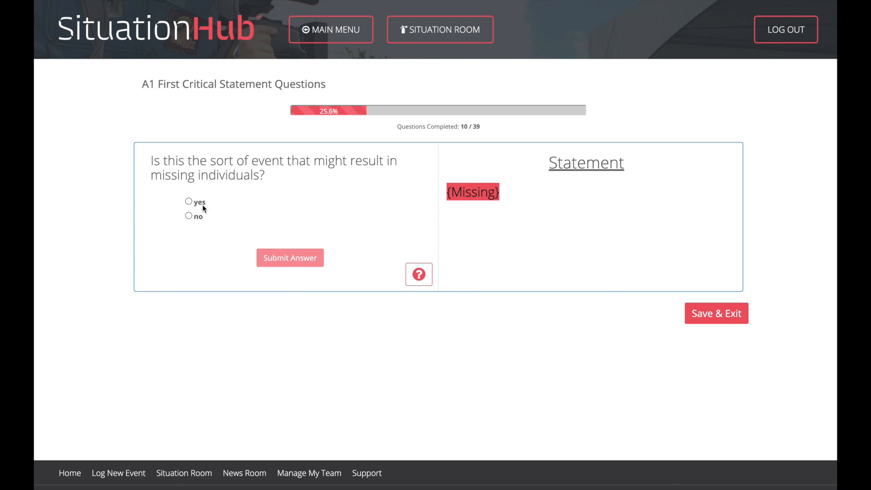
Step: Answer yes to whether the event might result in missing individuals and submit that everyone is accounted for
left_click(190, 201)
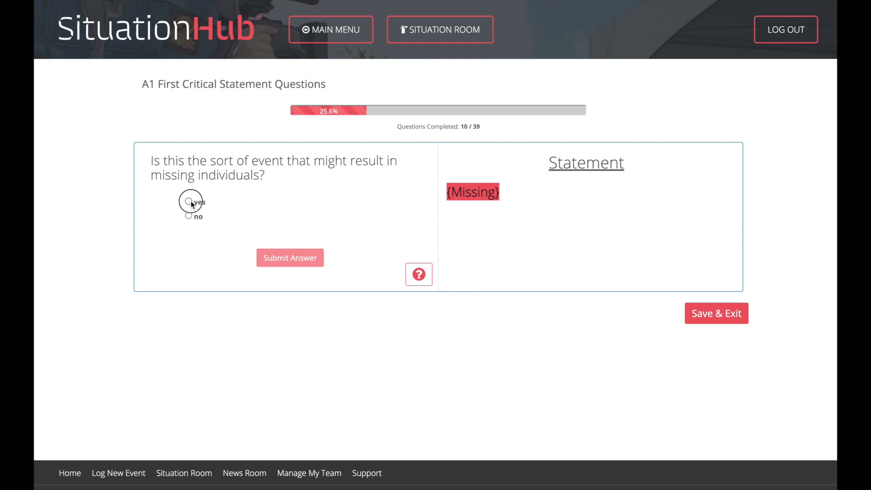
left_click(283, 258)
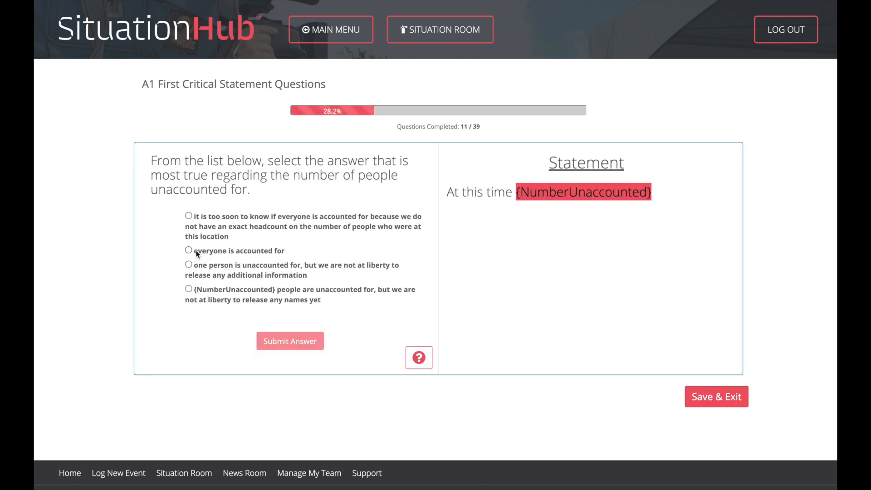
left_click(190, 250)
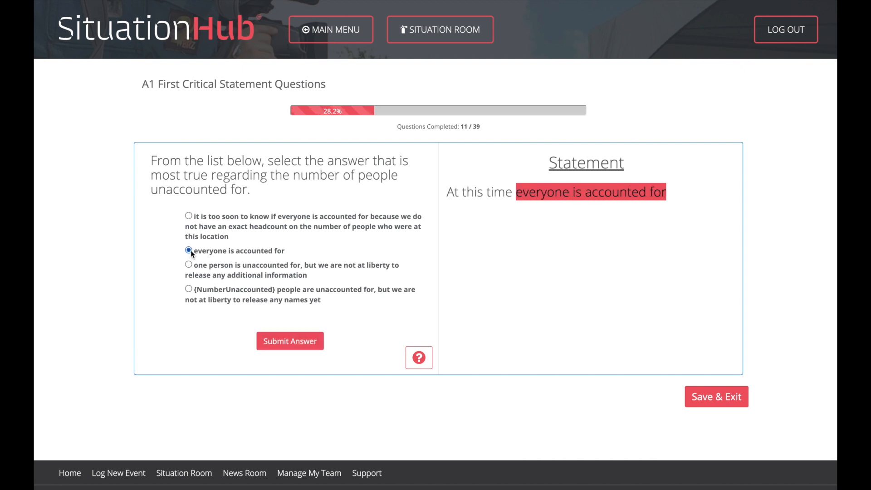
left_click(303, 340)
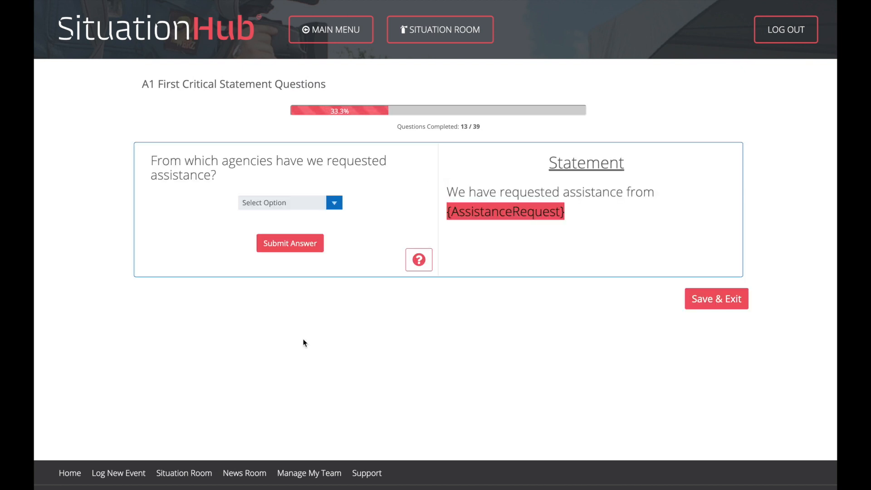
Step: Submit EMS and the {FireDepartmentName} Fire Department as the agencies from which assistance has been requested
left_click(337, 204)
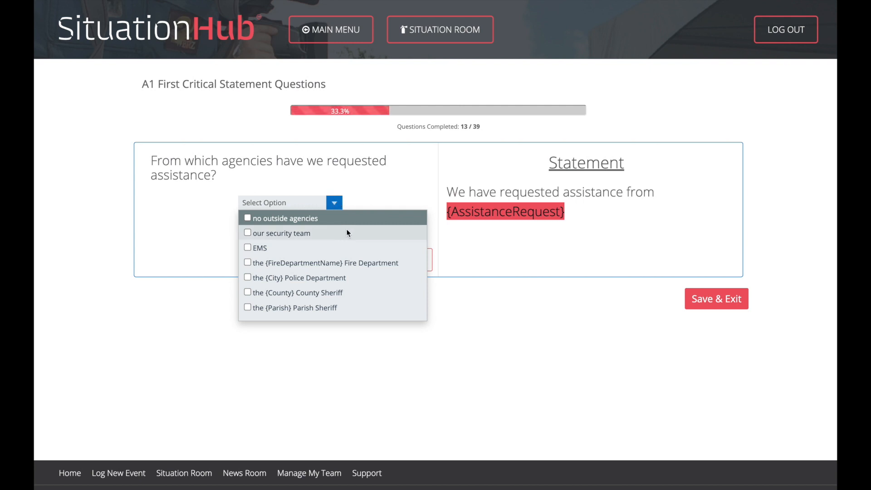
left_click(247, 248)
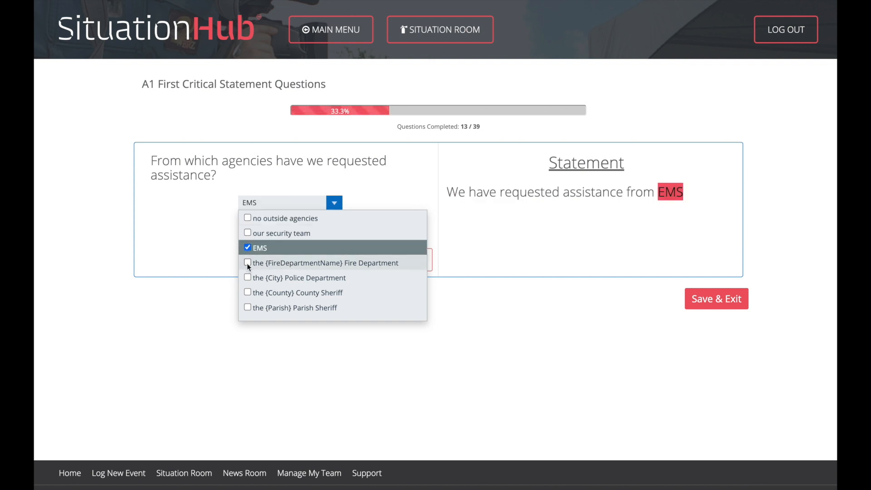
left_click(247, 263)
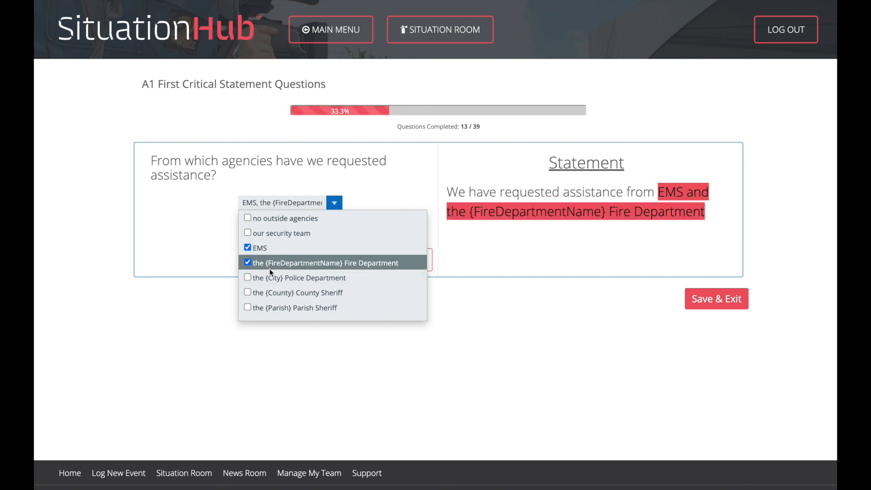
scroll(324, 273, "down", 3)
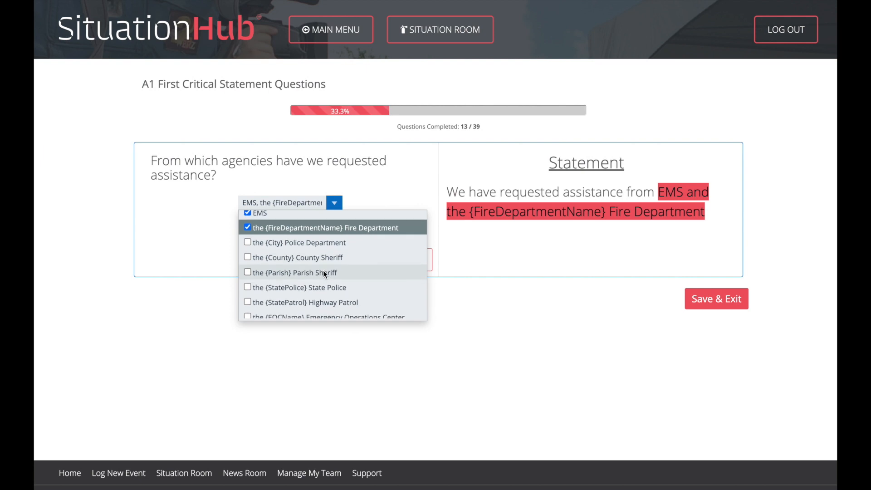
scroll(363, 268, "down", 2)
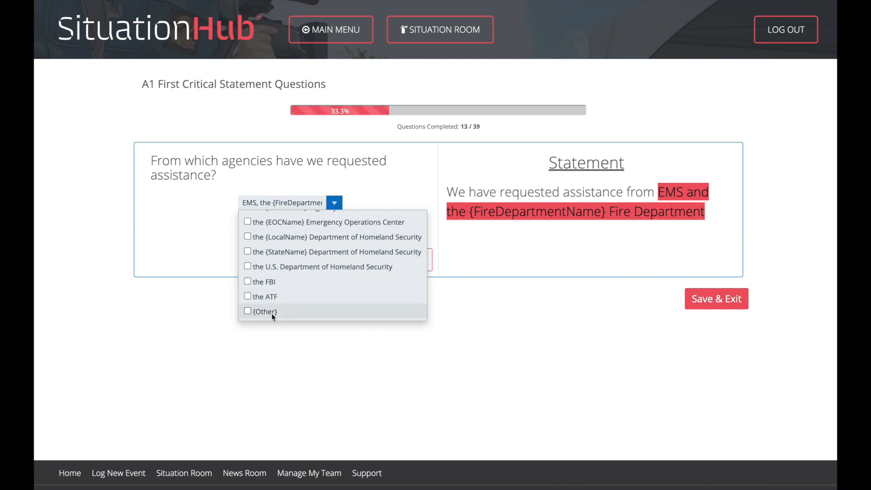
scroll(322, 300, "up", 6)
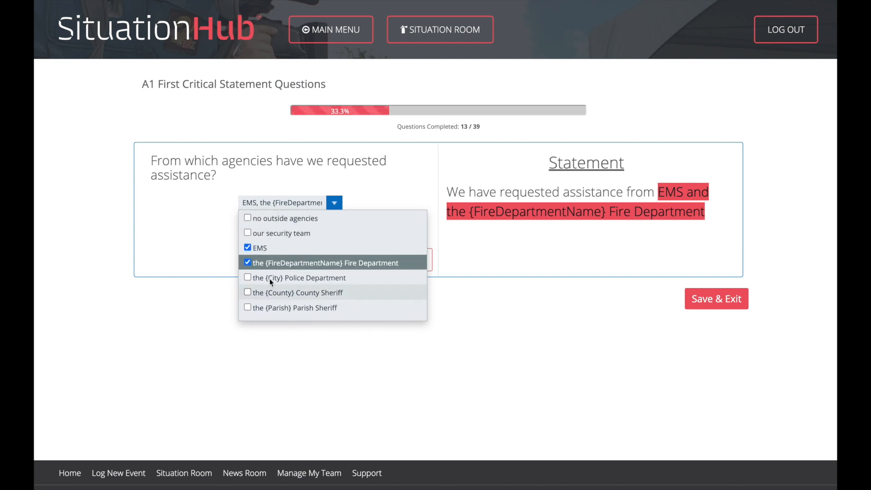
left_click(201, 248)
left_click(293, 244)
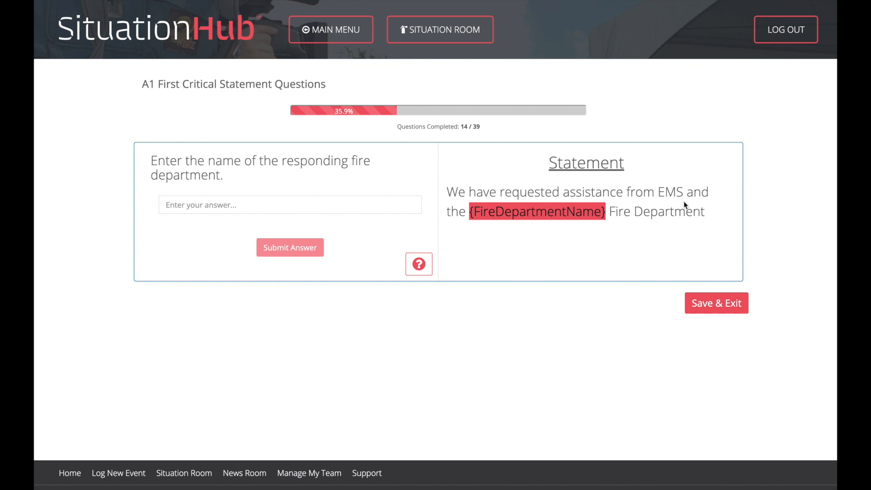
Step: Submit "Mandeville" as the name of the responding fire department
left_click(232, 205)
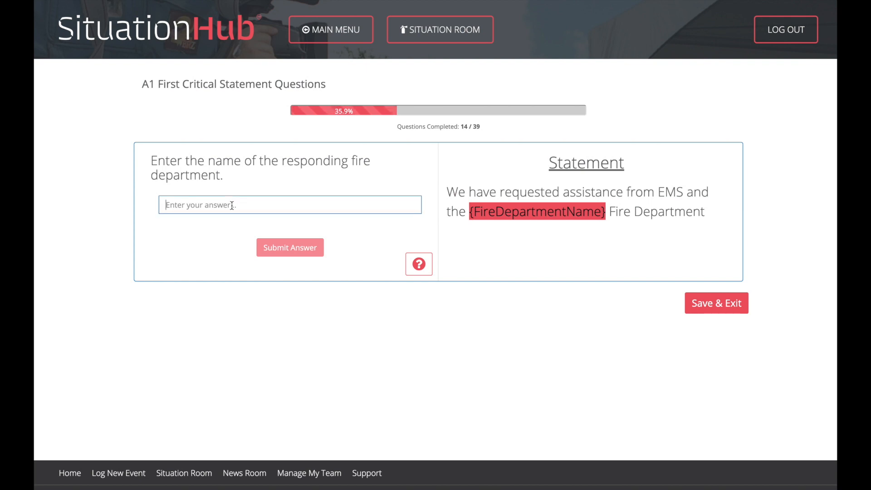
type("Mandeville")
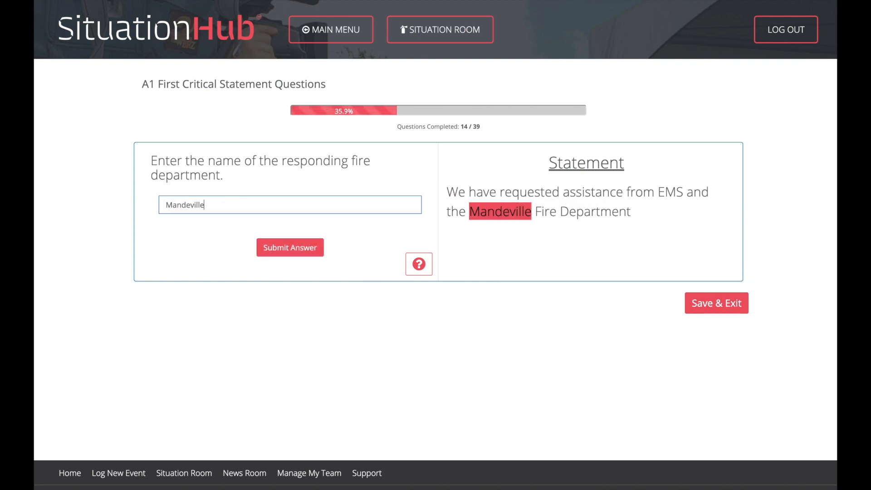
left_click(290, 247)
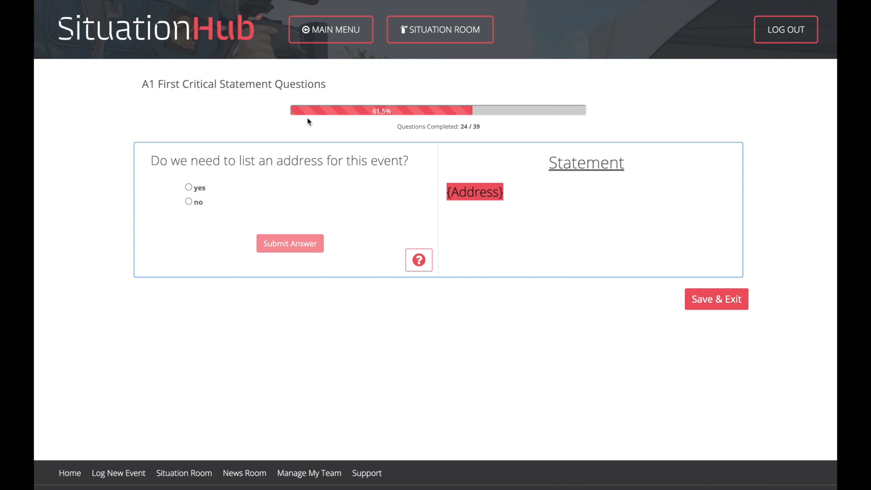
Step: Answer yes to whether an address must be listed for the event and submit the event's street address
left_click(189, 186)
left_click(304, 246)
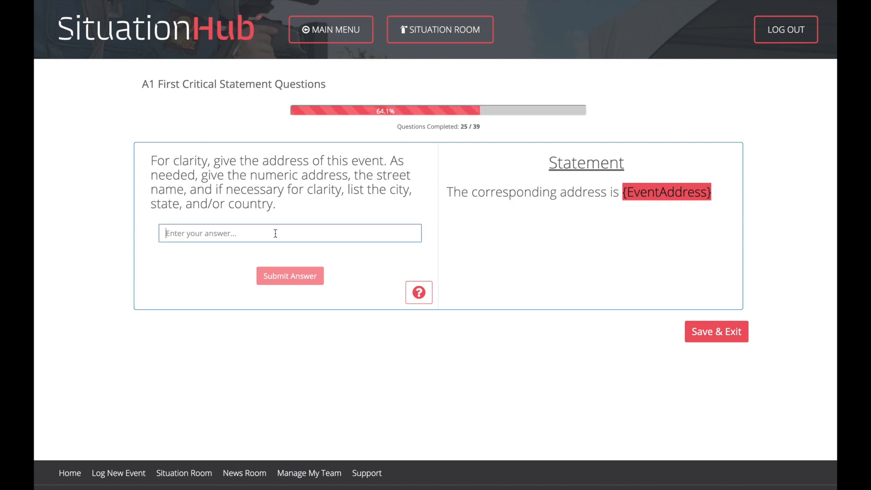
type("123")
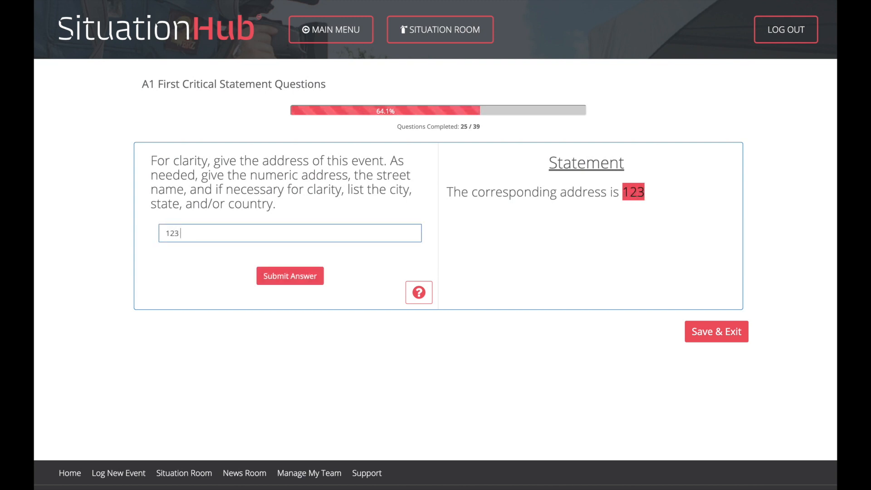
type(" Main Street")
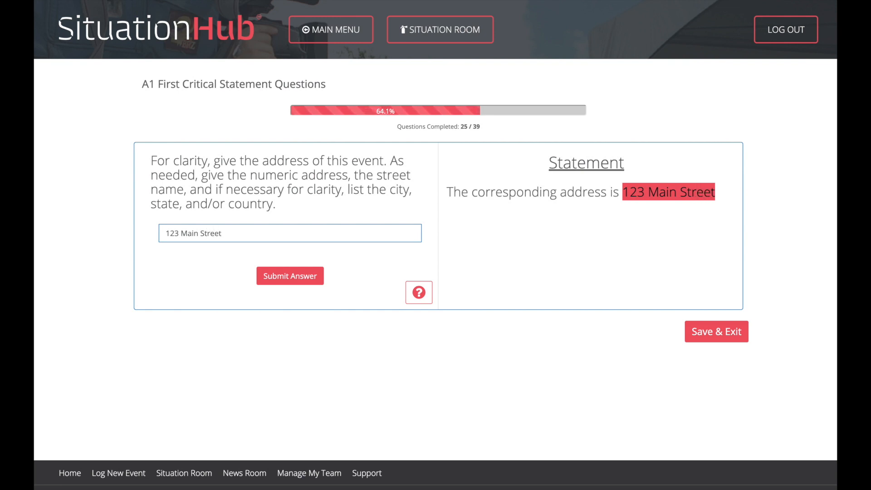
left_click(296, 280)
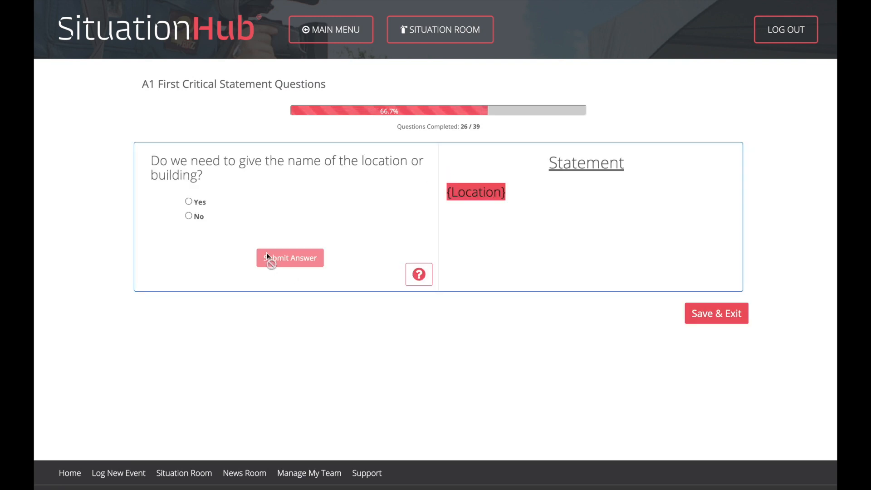
Step: Answer yes to giving the name of the location or building and submit the "{LocationName} location" option
left_click(188, 201)
left_click(300, 262)
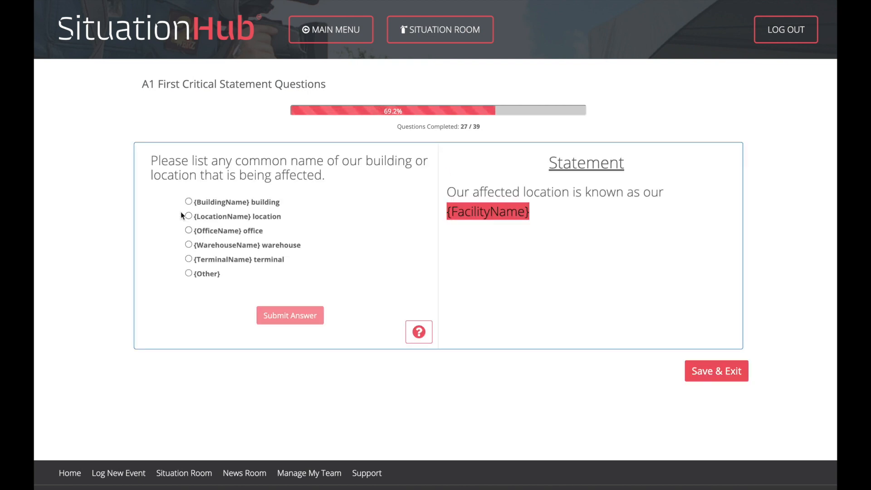
left_click(189, 216)
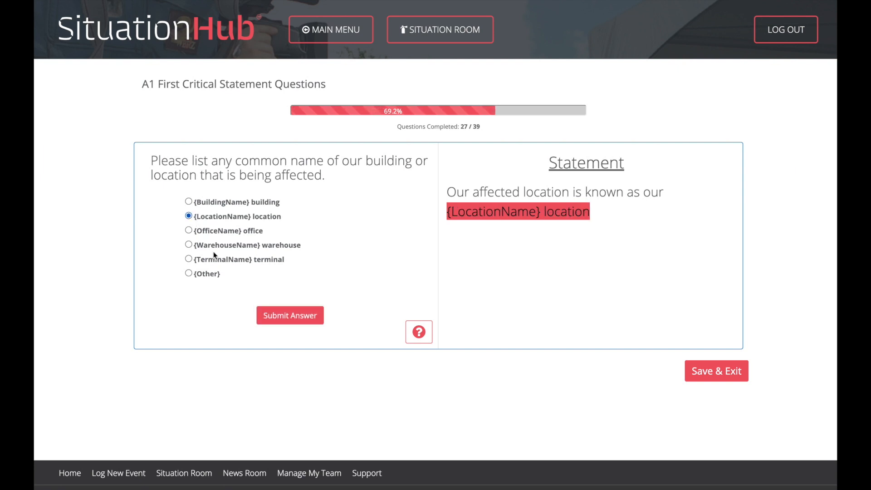
left_click(282, 315)
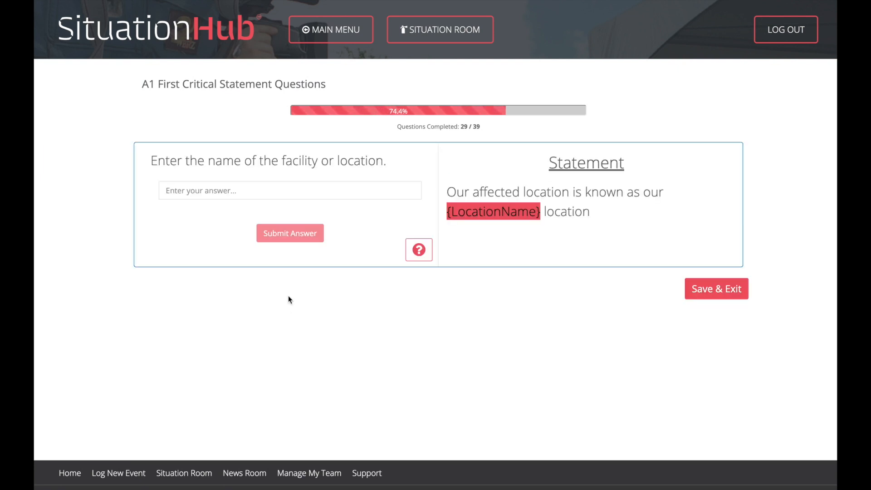
Step: Submit "Mandeville" as the name of the facility or location
left_click(229, 187)
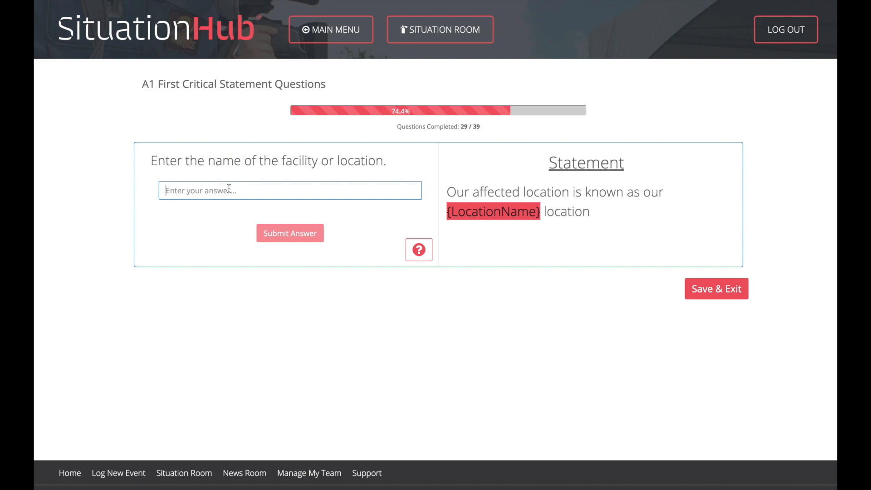
type("Mandeville")
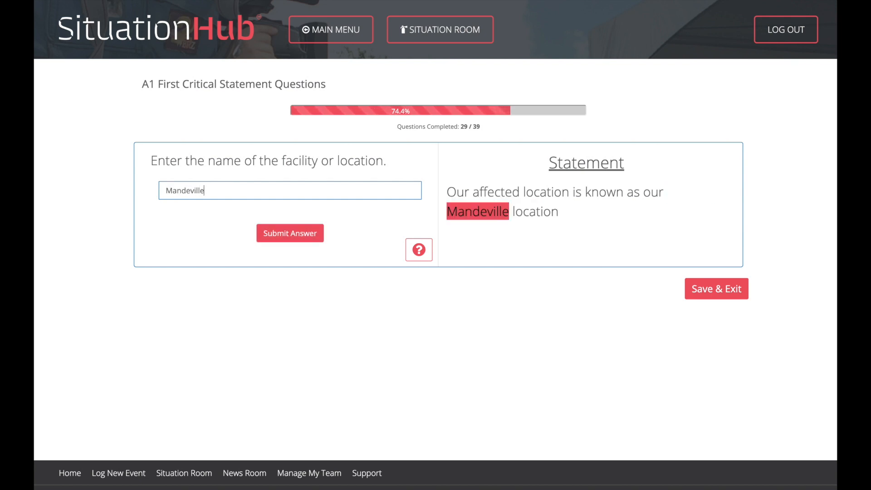
left_click(269, 230)
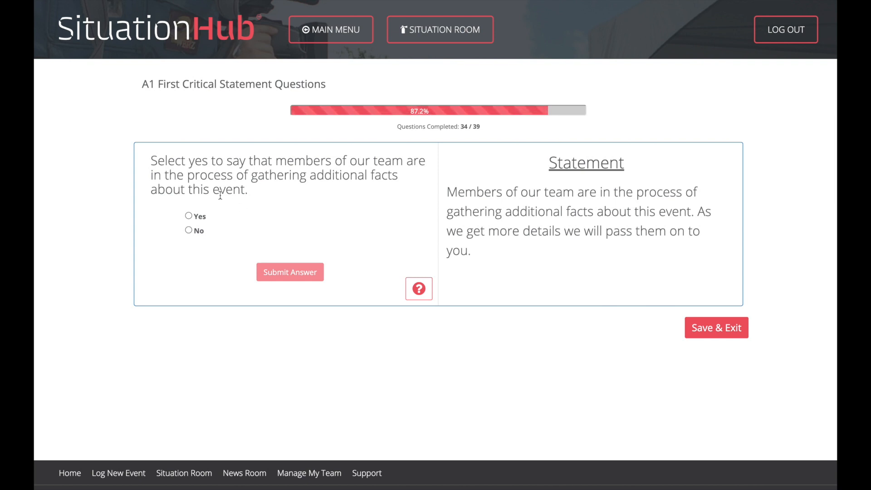
Step: Answer yes to saying the team is gathering additional facts and to encouraging everyone to avoid speculation
left_click(188, 216)
left_click(295, 272)
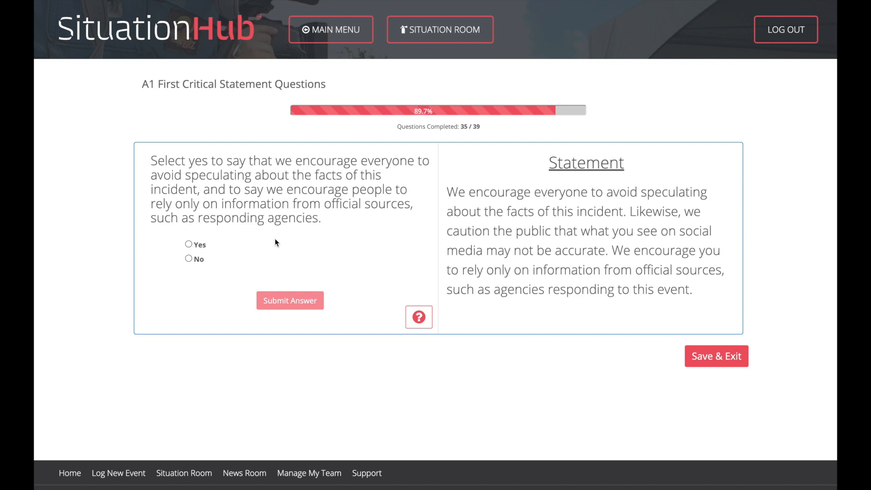
left_click(189, 244)
left_click(299, 302)
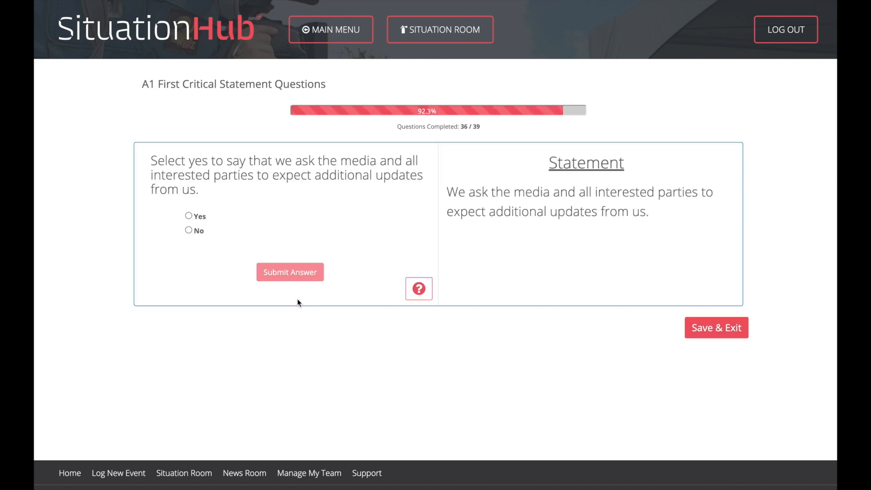
Step: Answer yes to asking media and interested parties to expect updates and to saying "please bear with us"
left_click(189, 216)
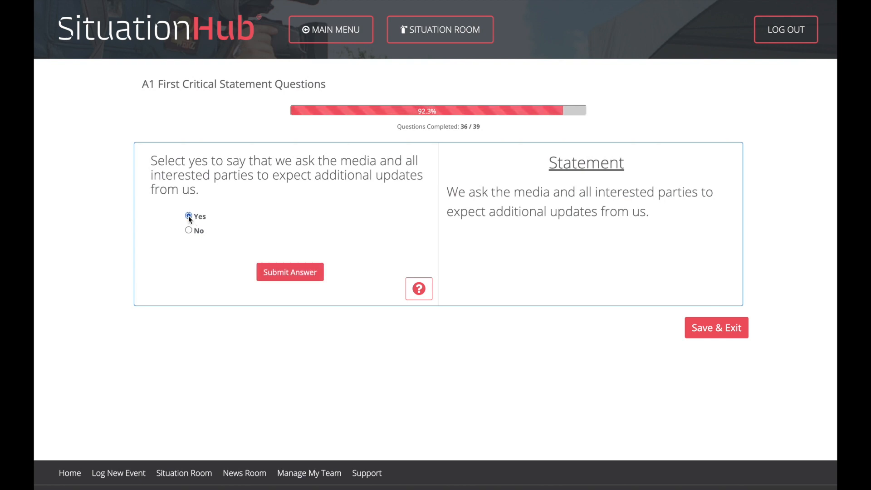
left_click(296, 278)
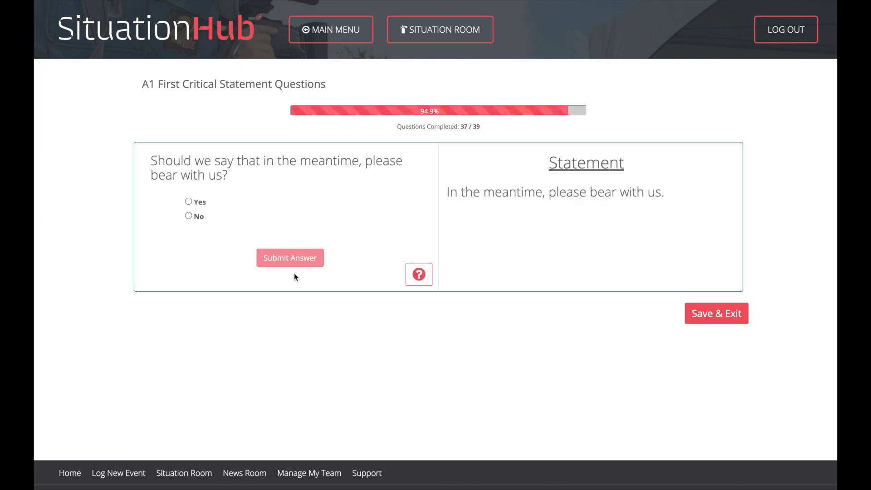
left_click(190, 201)
left_click(303, 261)
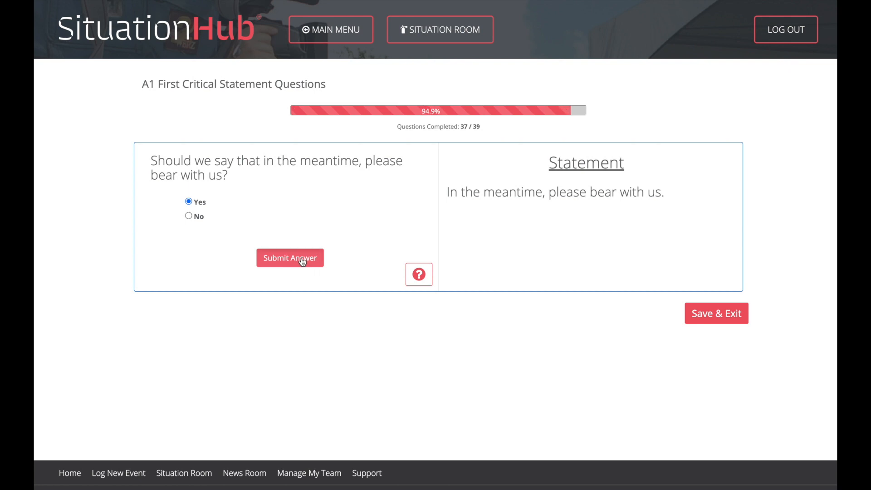
left_click(236, 206)
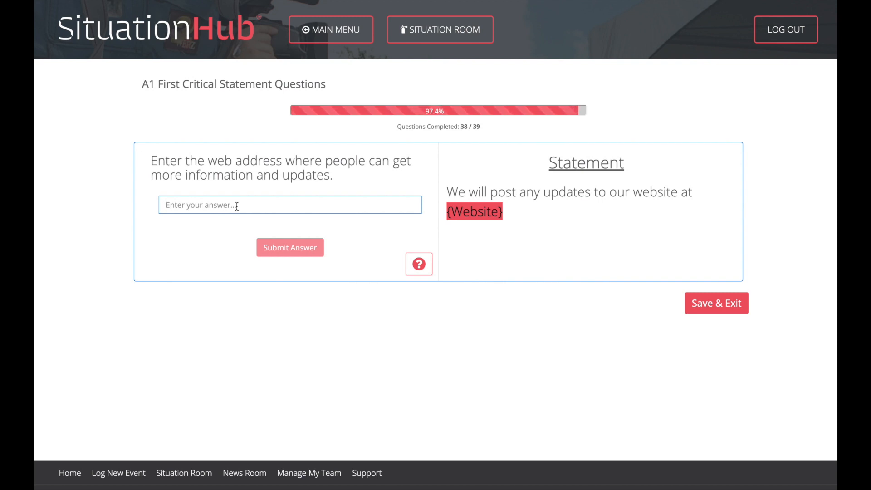
type("www.")
key("BackSpace")
type(".xxxx")
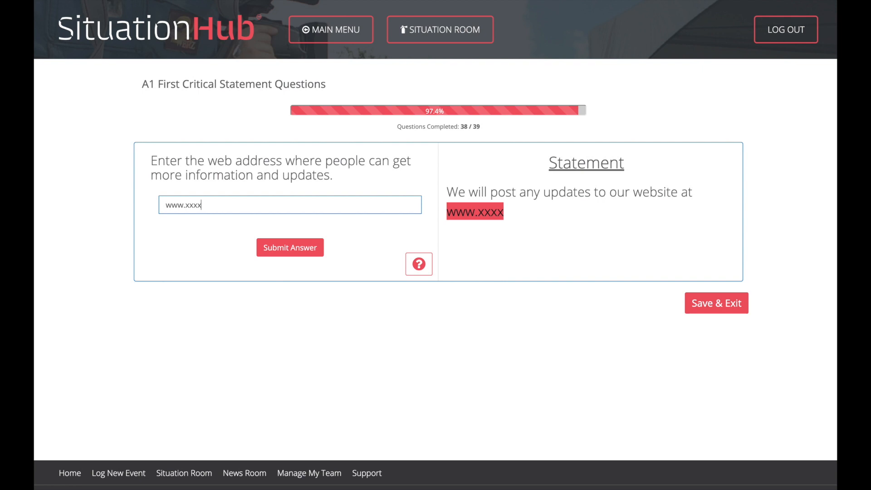
left_click(282, 247)
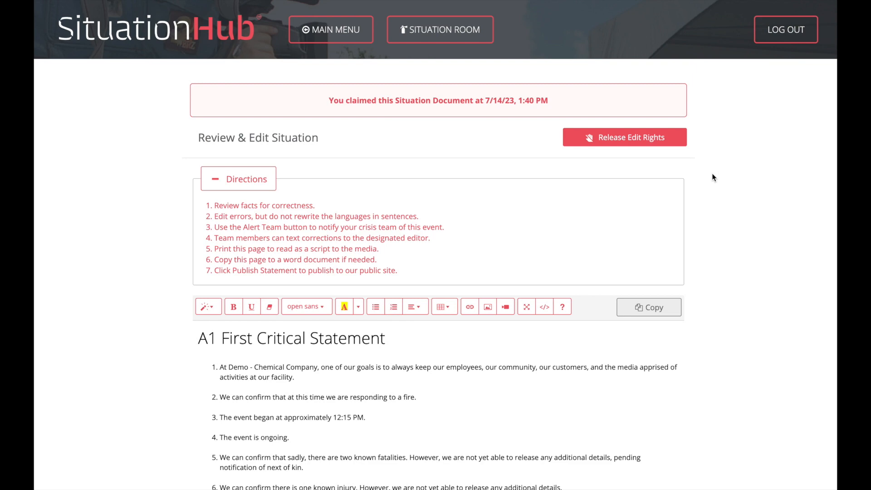
Step: Review the completed A1 First Critical Statement, its editing directions, and the available save, alert and publish actions
scroll(713, 177, "down", 5)
scroll(714, 177, "up", 1)
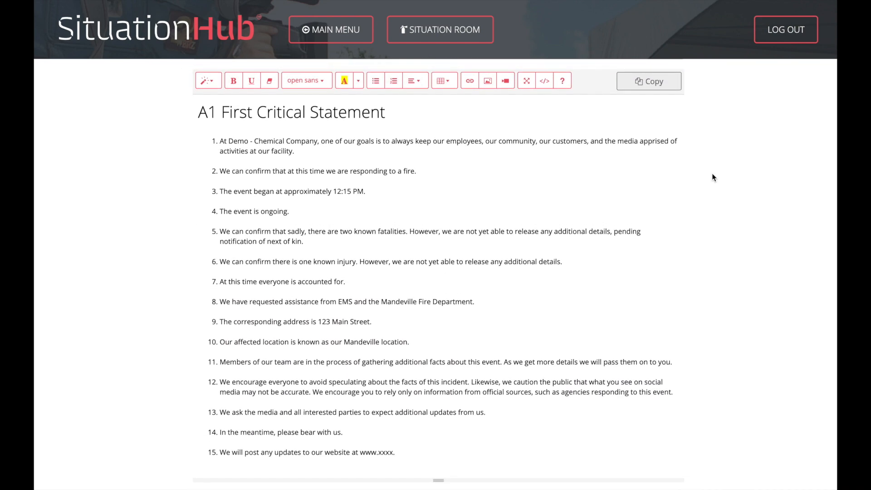
scroll(713, 177, "up", 5)
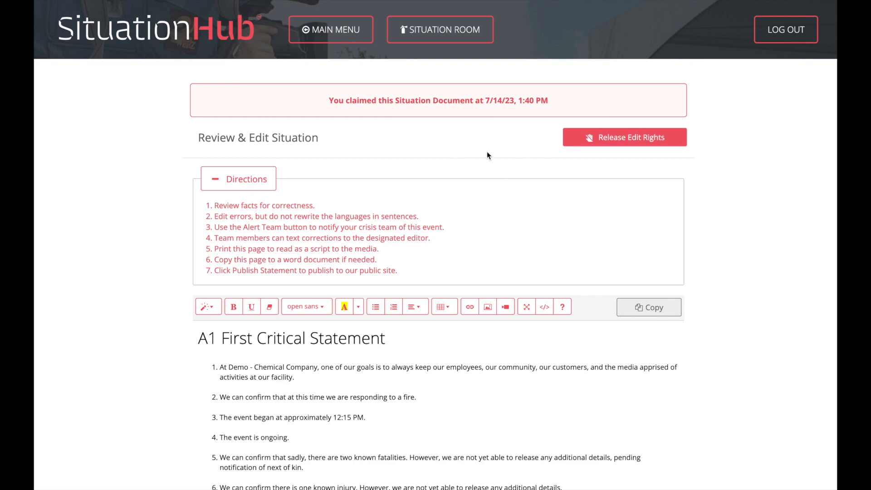
scroll(714, 226, "down", 8)
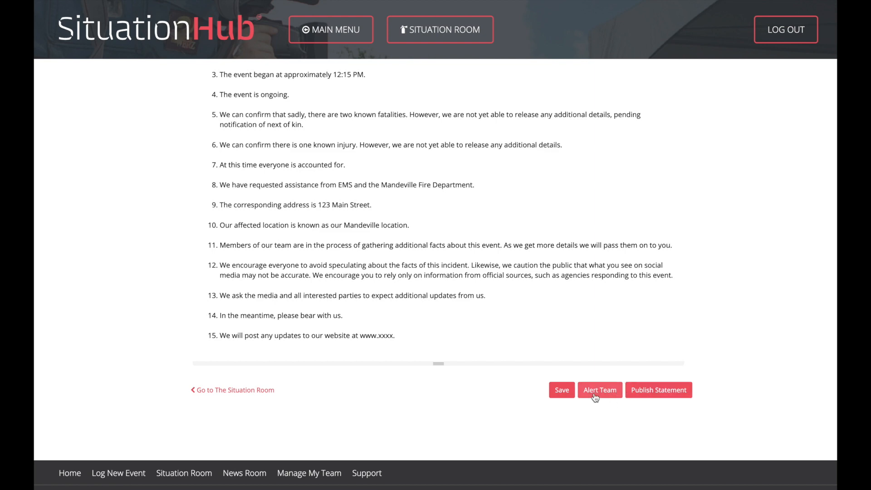
scroll(564, 323, "up", 8)
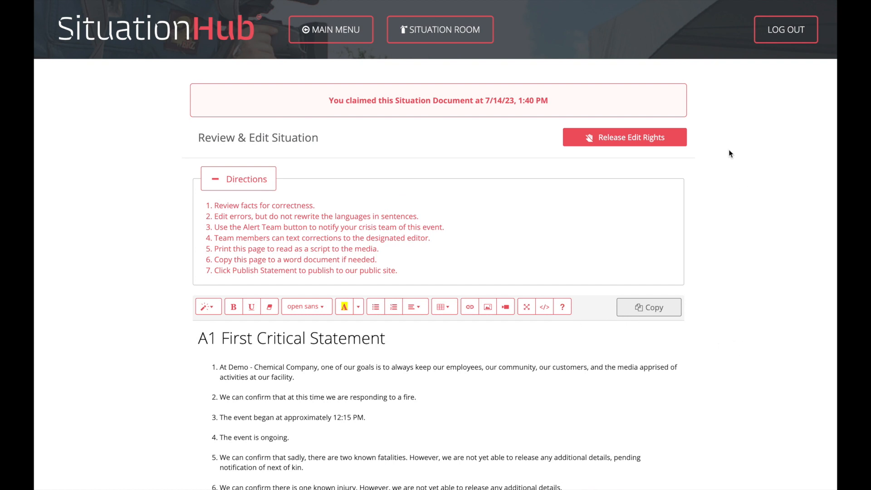
Step: Release the edit rights to the situation document and claim them again, confirming the claim
left_click(624, 140)
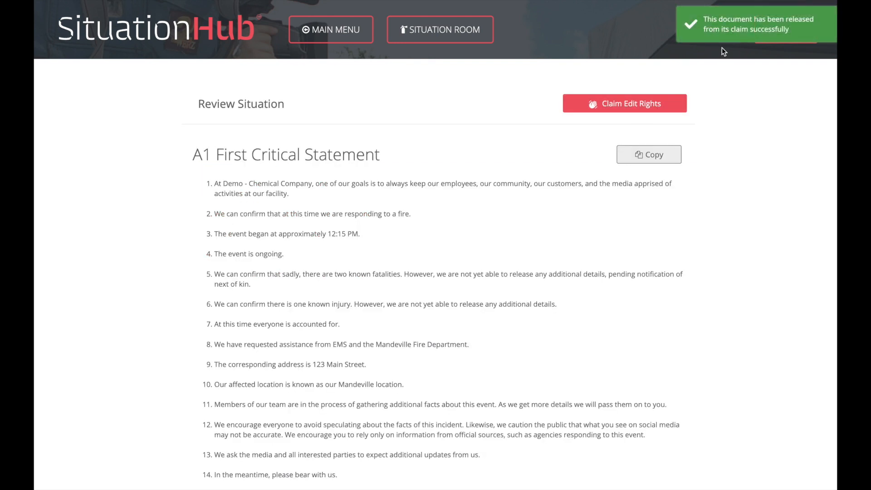
left_click(641, 104)
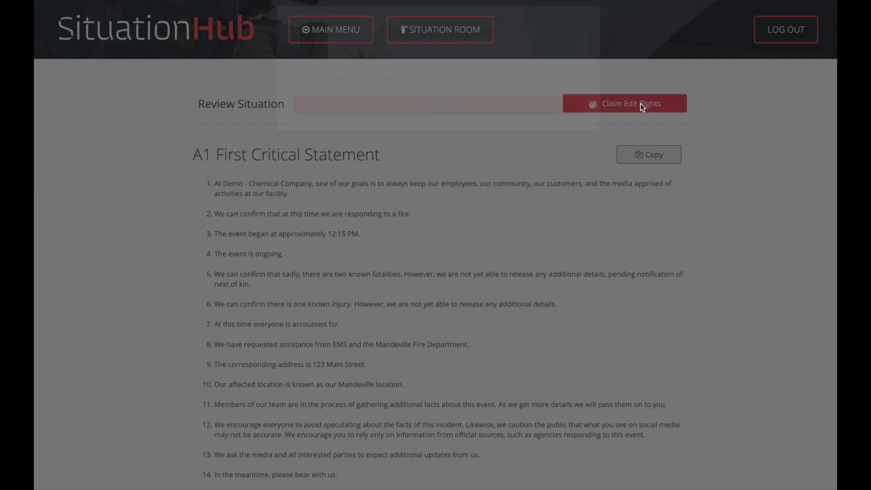
left_click(531, 119)
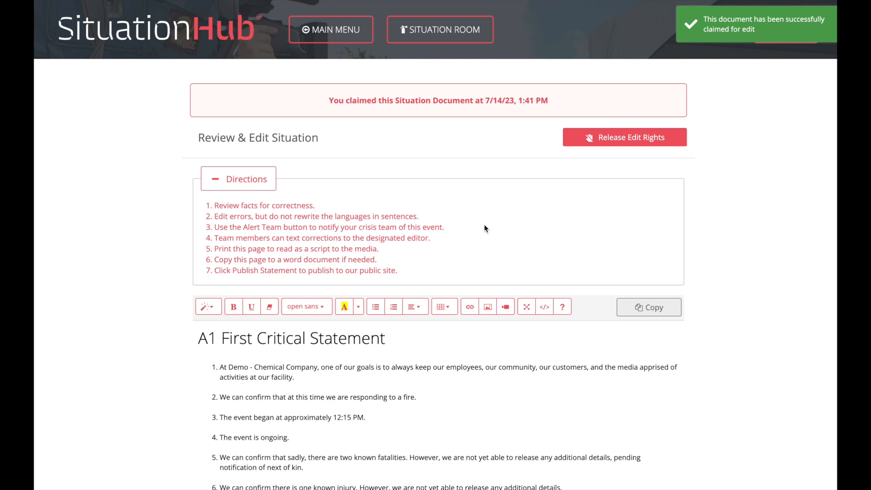
Step: Replace the statement's heading with "Fire at Mandeville Facility"
scroll(484, 228, "down", 1)
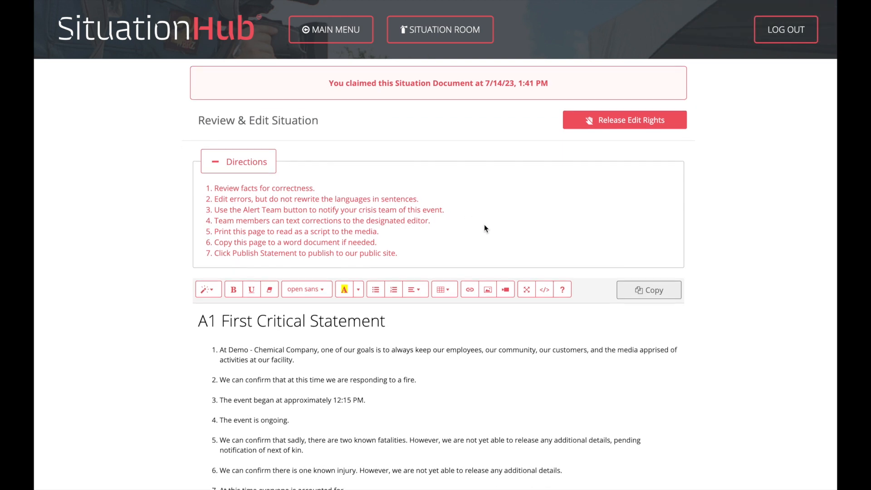
scroll(484, 228, "down", 1)
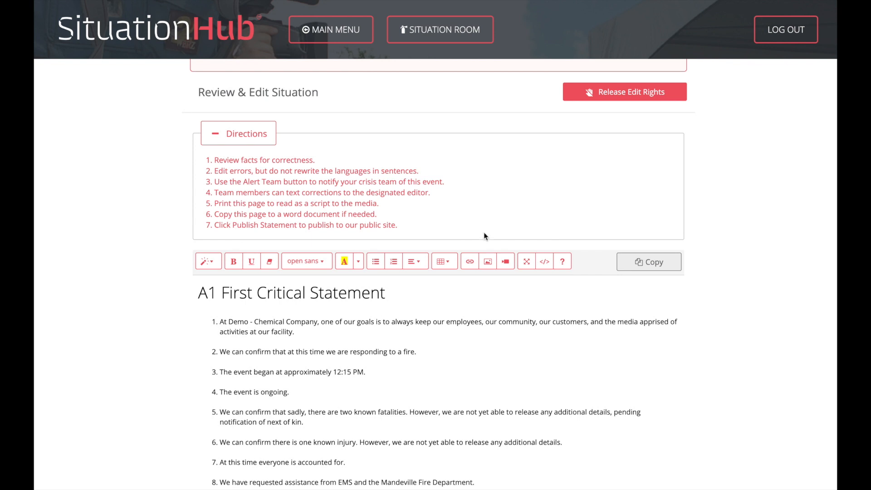
left_click_drag(398, 297, 190, 293)
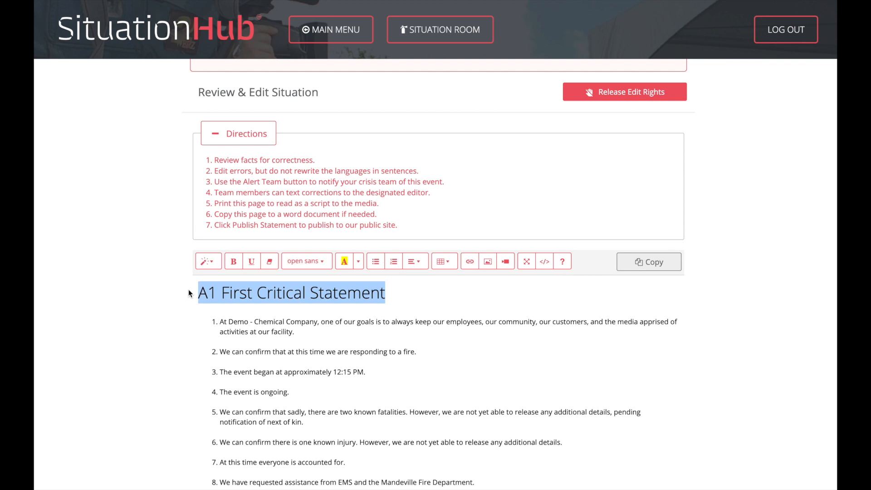
type("Fire ")
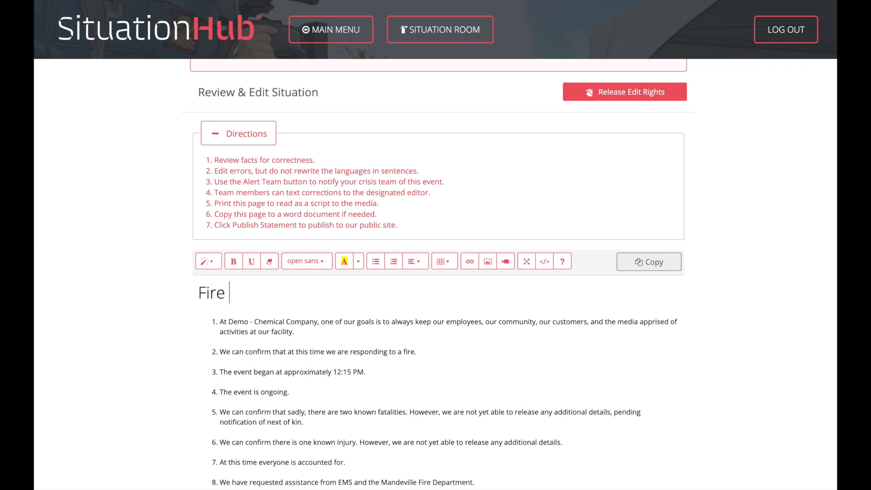
type("at Mandev")
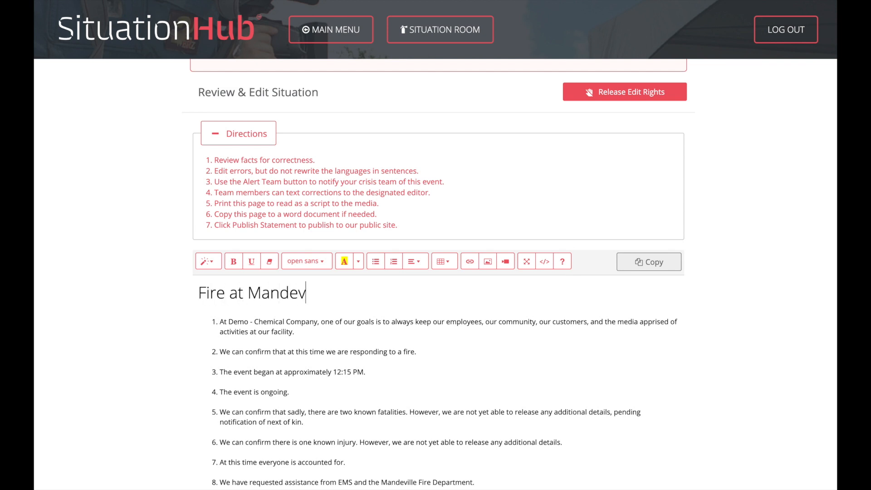
type("ille Facility")
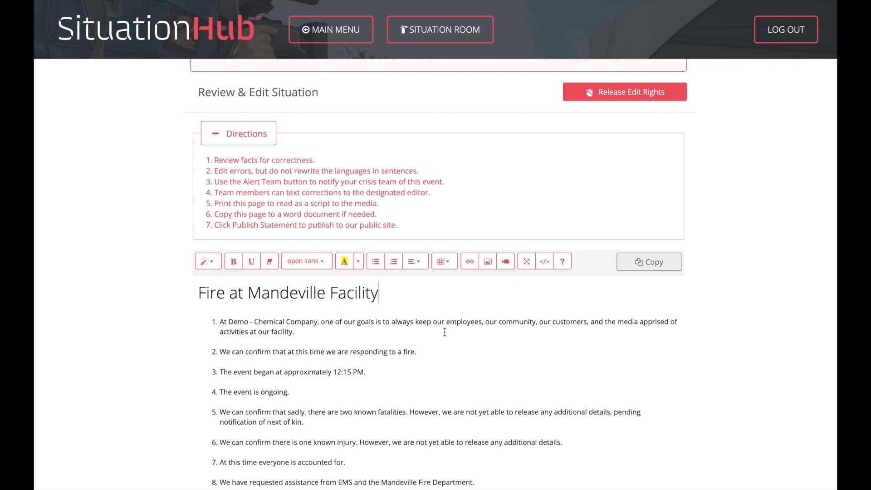
Step: Review the retitled statement, send an alert about it to the four selected team members, and acknowledge the confirmation
scroll(450, 332, "down", 2)
scroll(450, 332, "down", 2)
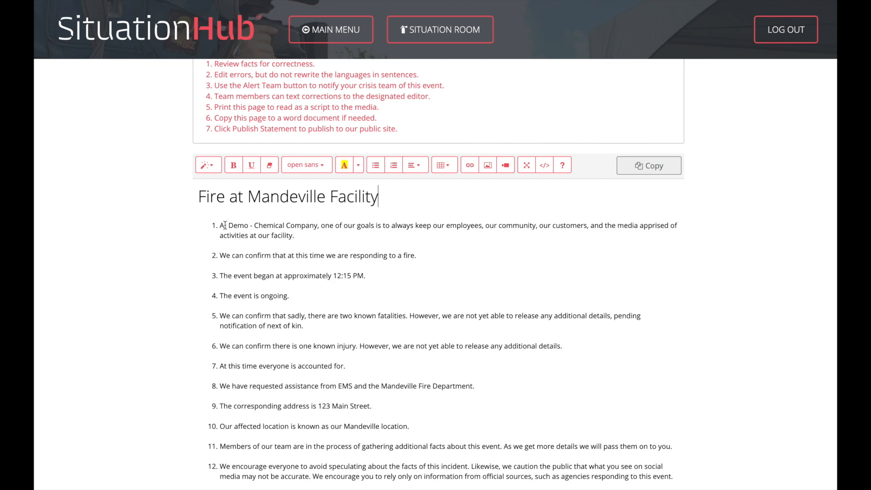
scroll(352, 255, "down", 2)
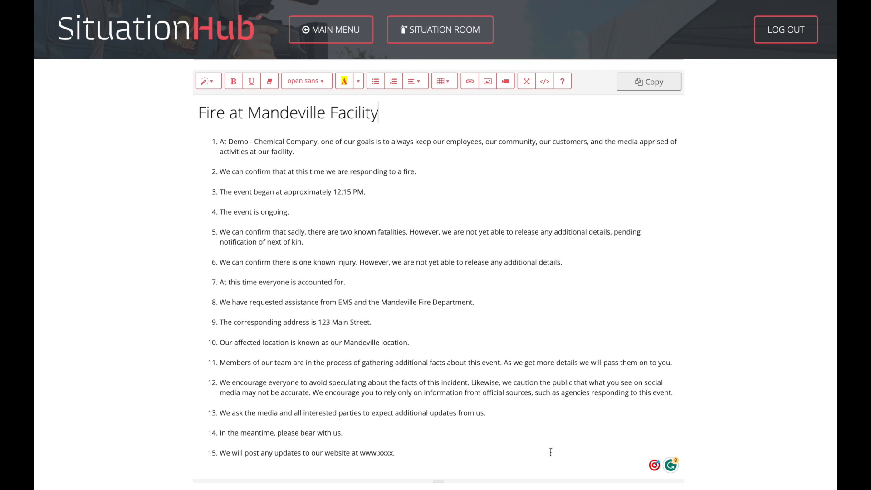
scroll(562, 436, "down", 1)
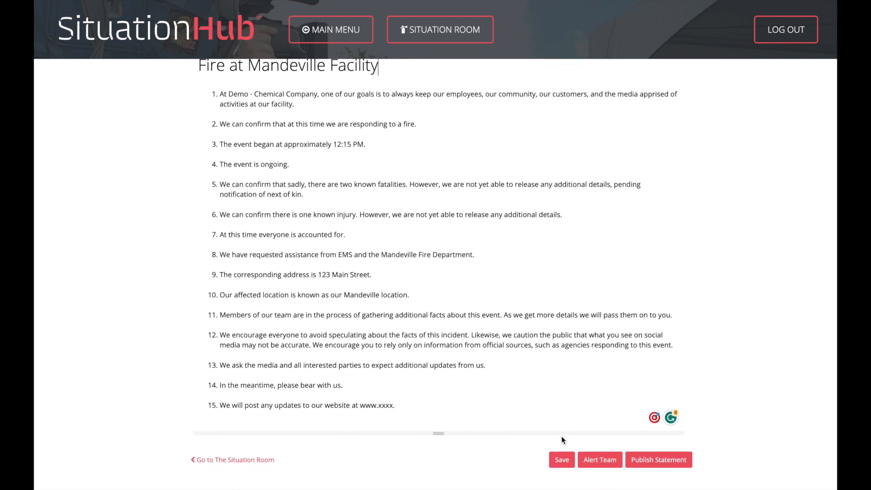
left_click(600, 459)
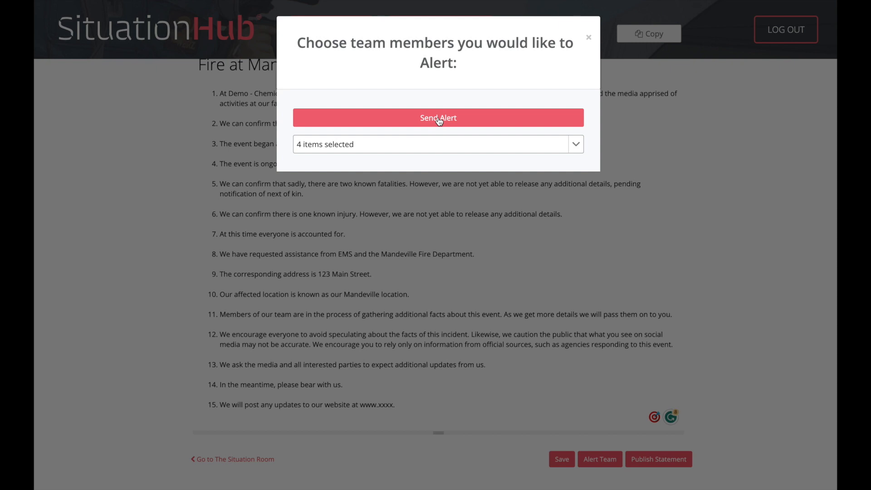
left_click(438, 118)
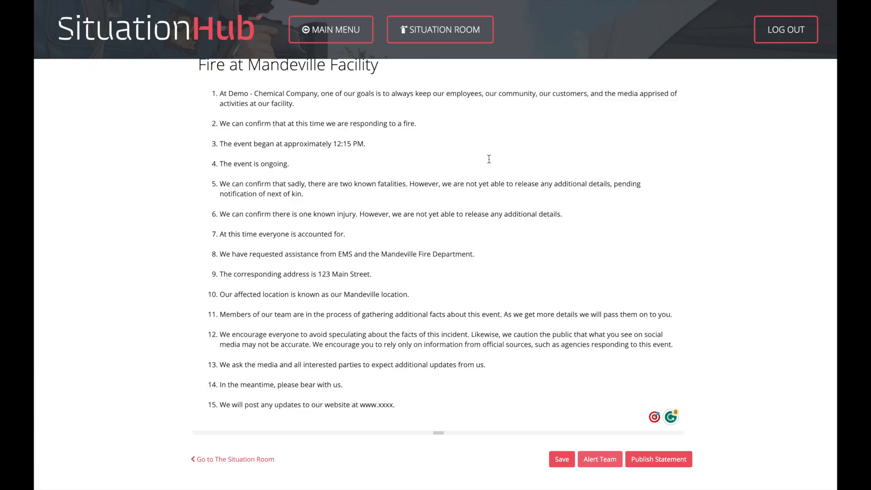
scroll(500, 163, "up", 1)
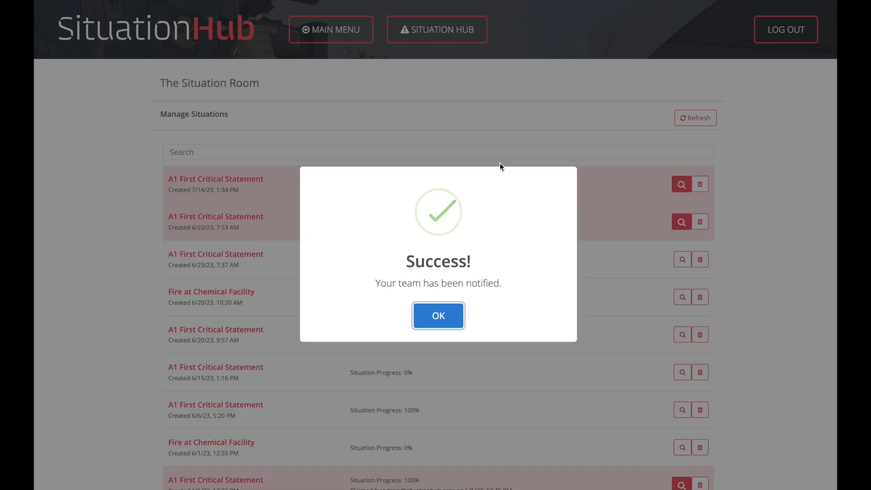
left_click(446, 321)
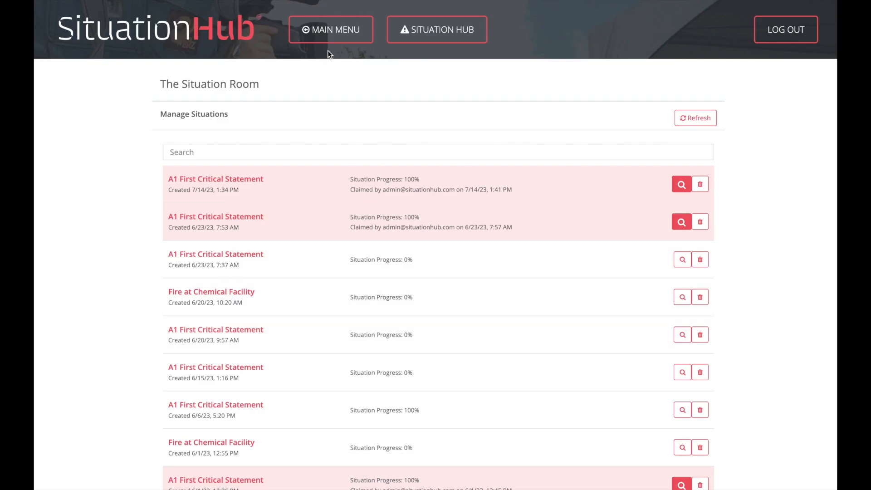
Step: Return to the dashboard, go to The Situation Room, and open the A1 First Critical Statement created 7/14/23, 1:34 PM
left_click(327, 34)
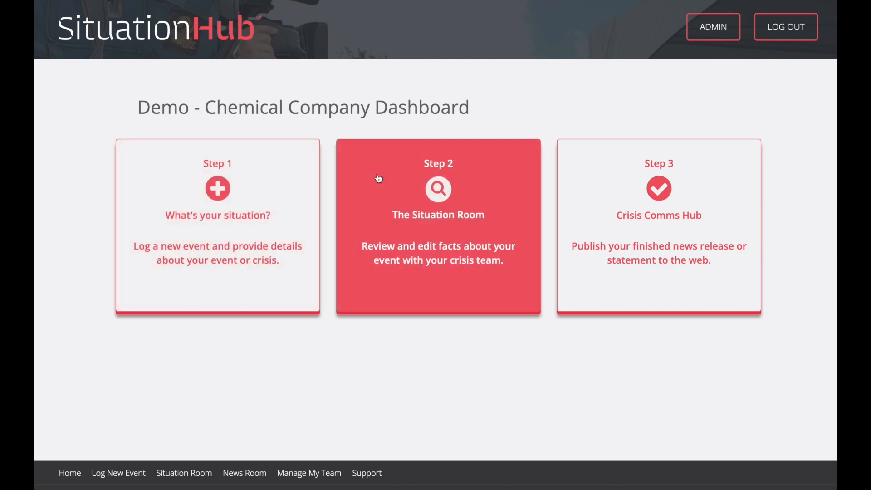
left_click(379, 178)
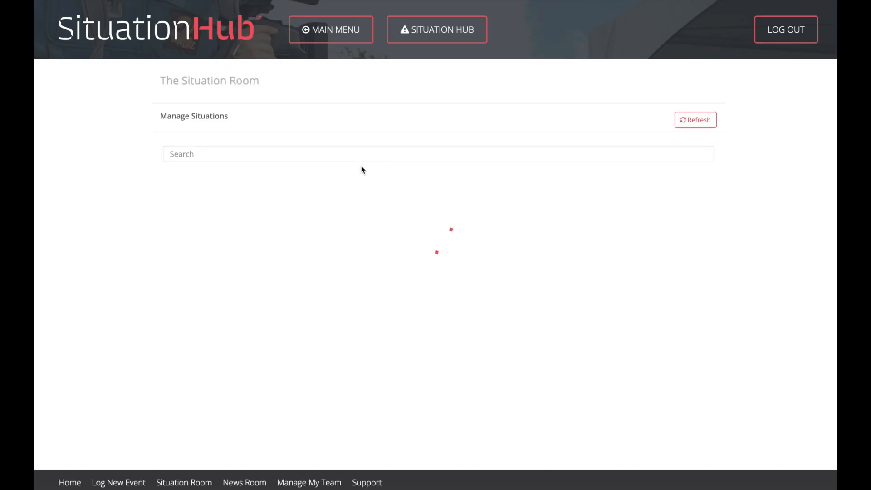
left_click(249, 178)
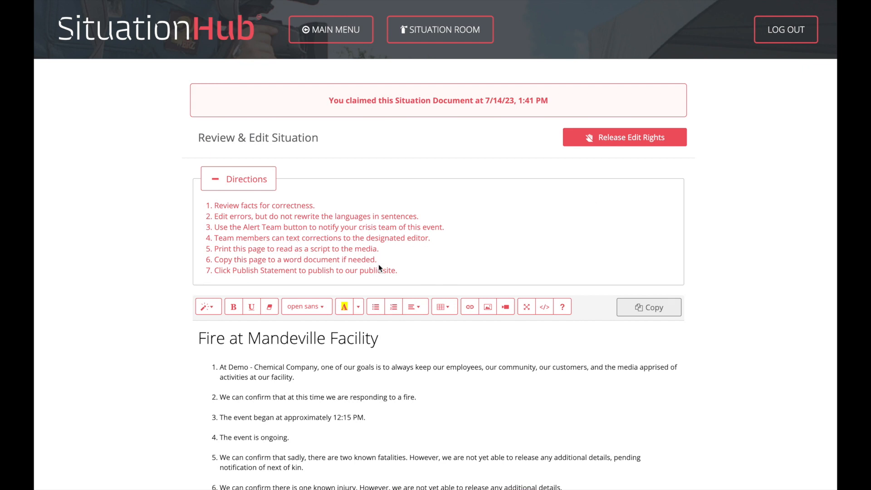
Step: Copy the statement's contents, and view its HTML source before returning to the formatted text
scroll(431, 256, "down", 2)
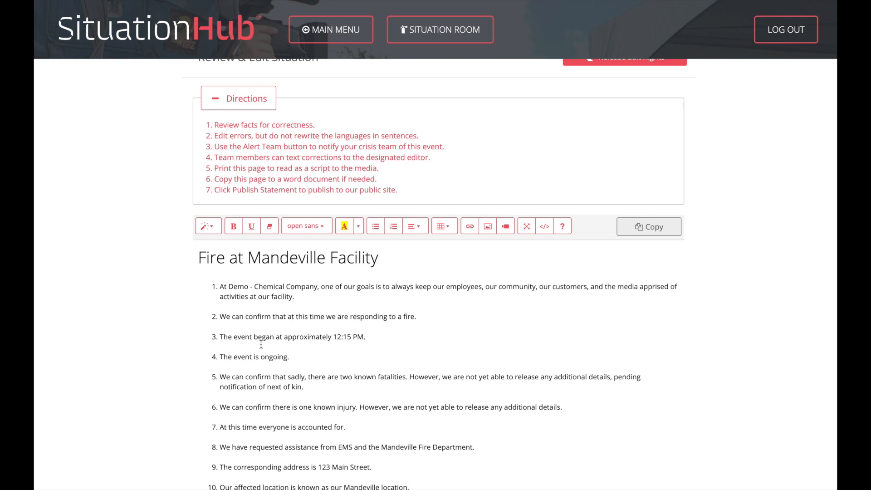
left_click(649, 232)
left_click(544, 228)
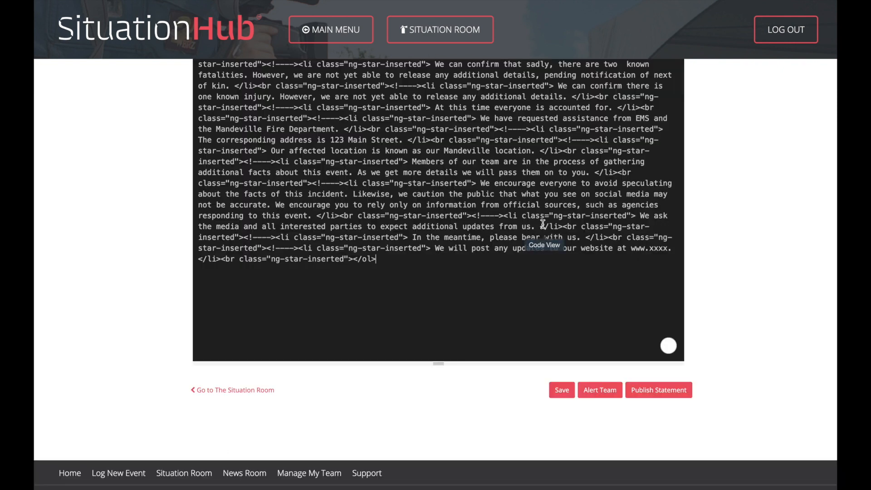
scroll(564, 302, "up", 5)
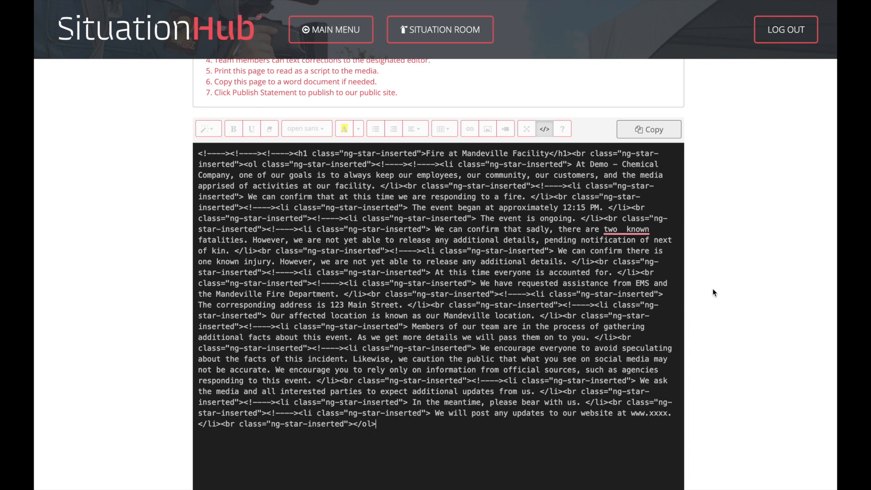
left_click(546, 130)
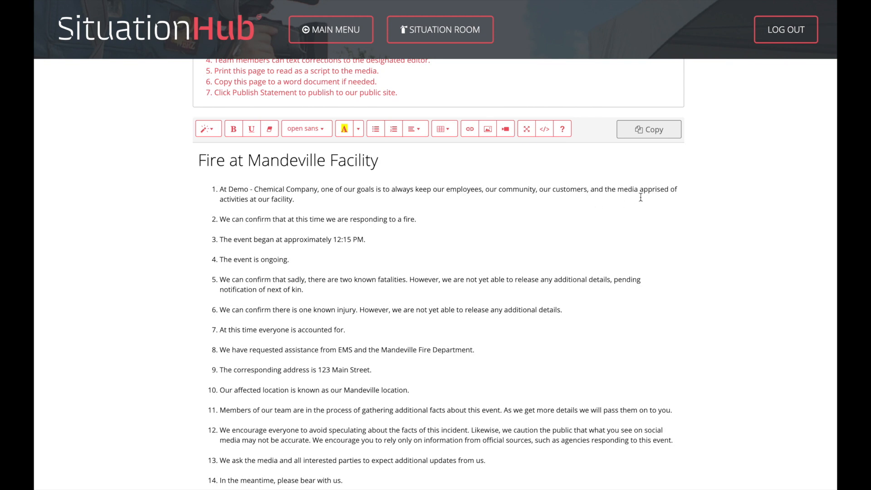
Step: Release the edit rights to the "Fire at Mandeville Facility" document and reclaim them
scroll(663, 256, "up", 4)
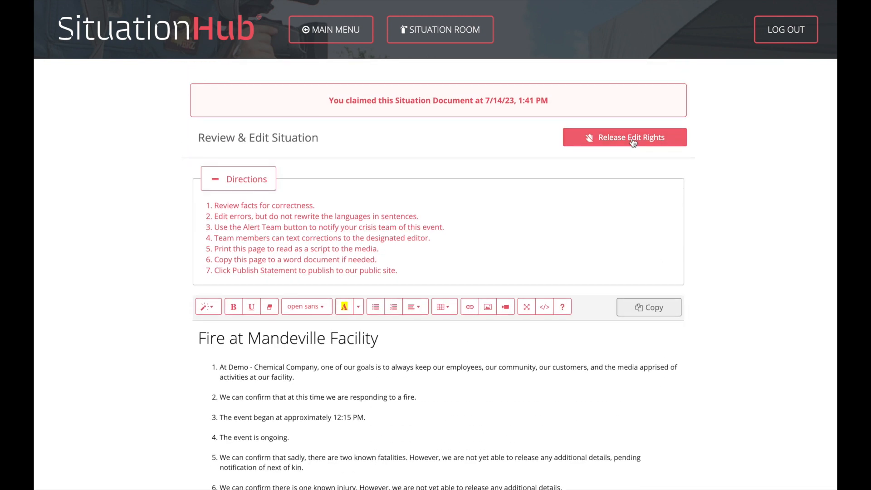
left_click(633, 138)
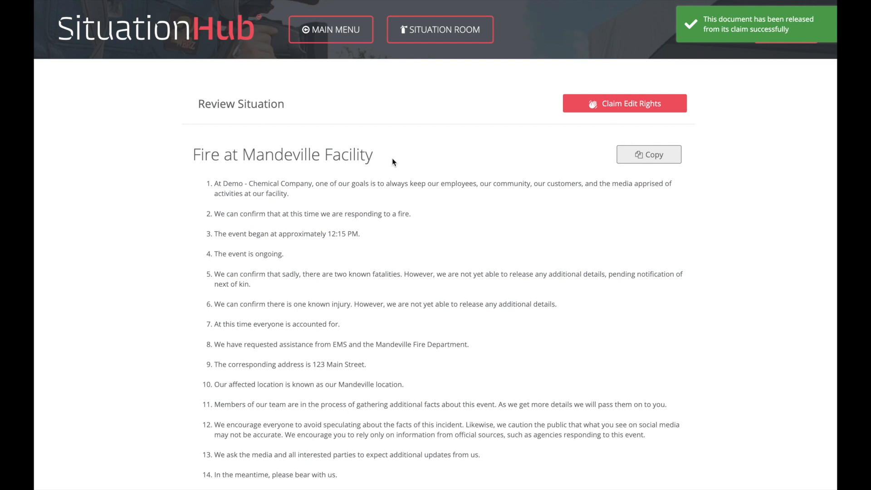
left_click(620, 106)
left_click(510, 117)
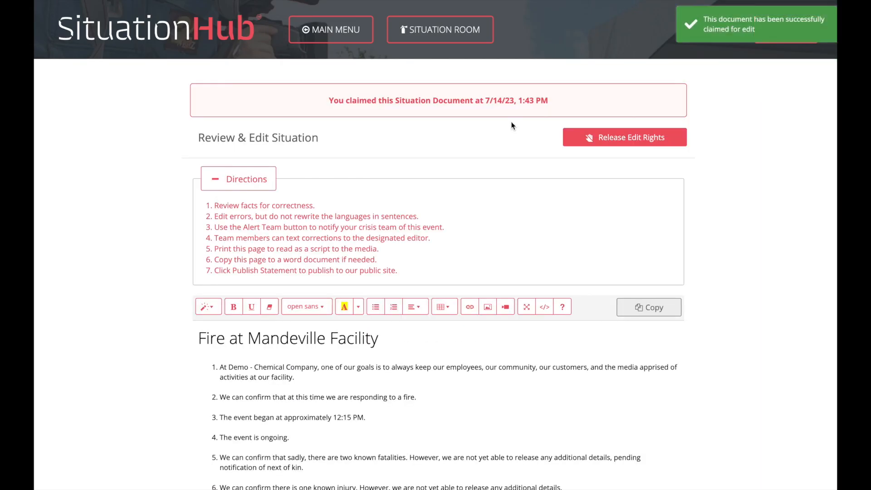
Step: Publish the "Fire at Mandeville Facility" statement for public viewing and confirm the publication
scroll(714, 231, "down", 4)
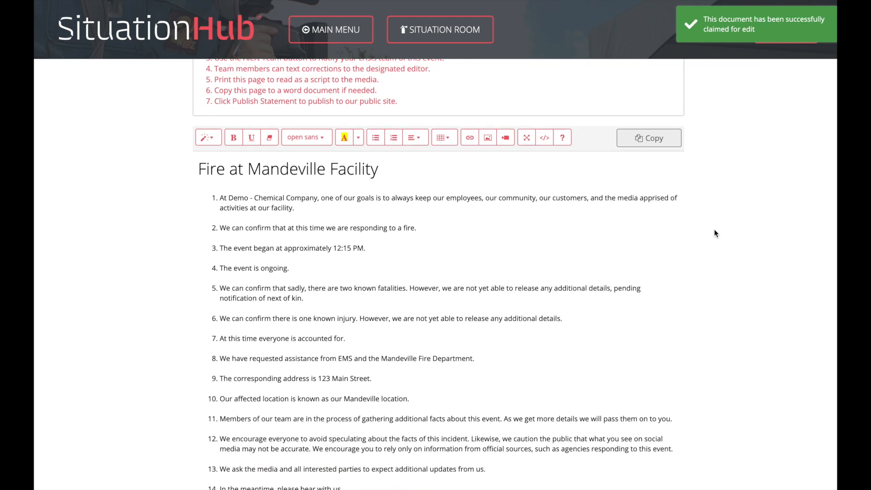
scroll(715, 234, "down", 2)
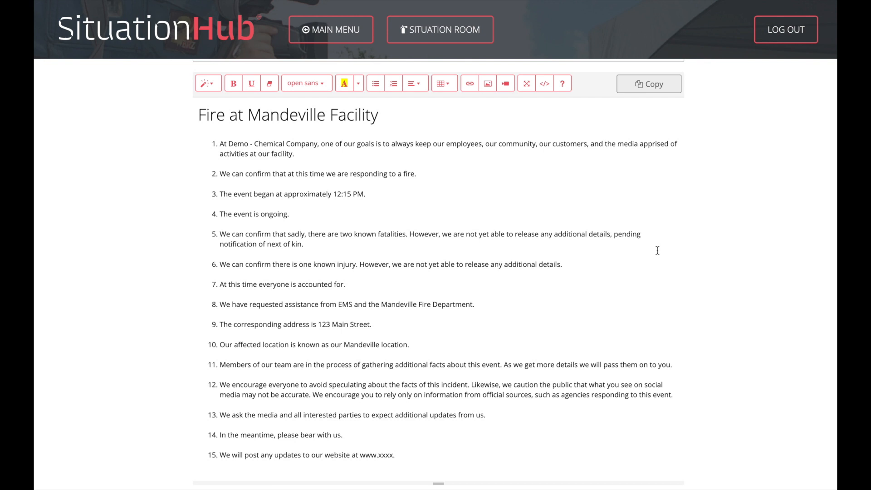
scroll(658, 251, "down", 3)
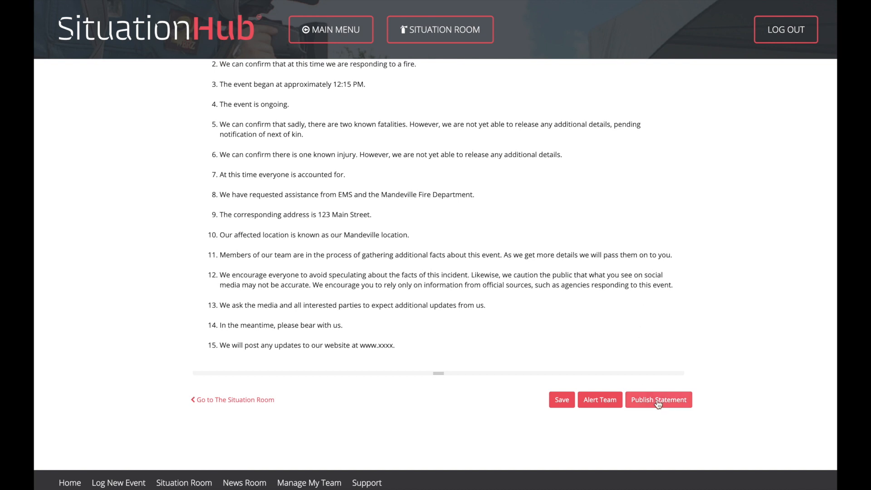
left_click(659, 400)
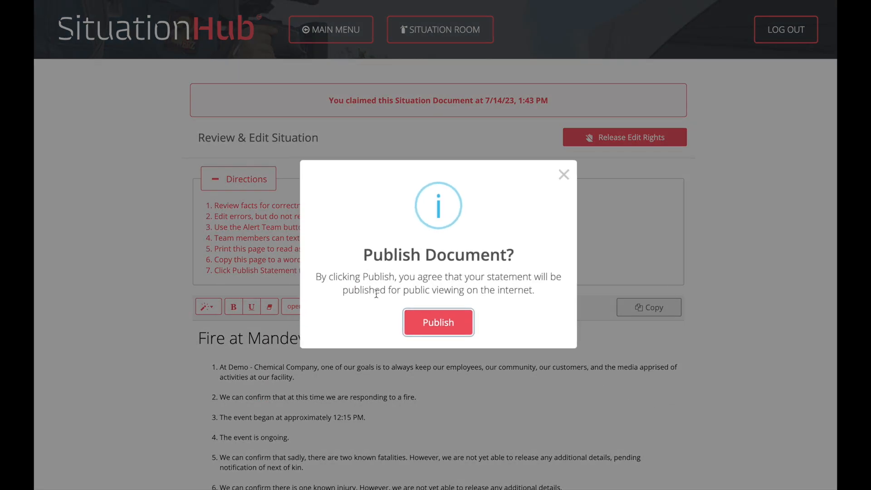
left_click(442, 323)
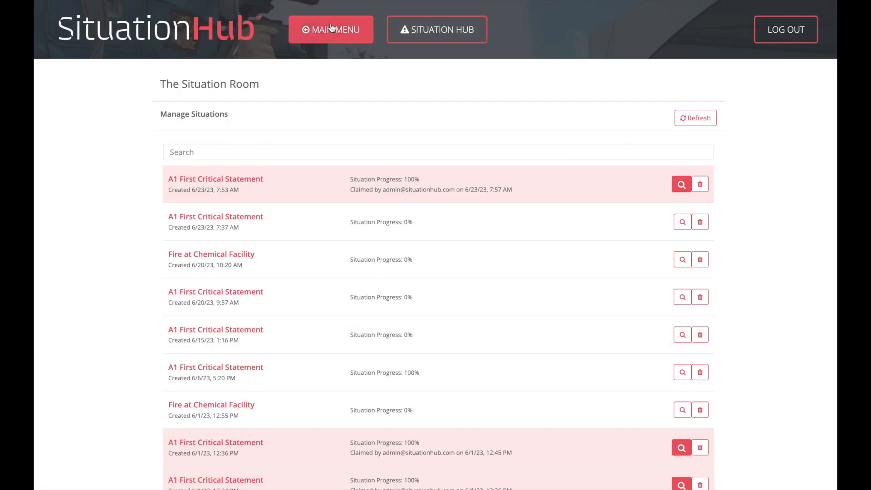
Step: Open the published statement created 7/14/23, 1:34 PM from the Crisis Comms Hub, review its public page, and close it
left_click(331, 27)
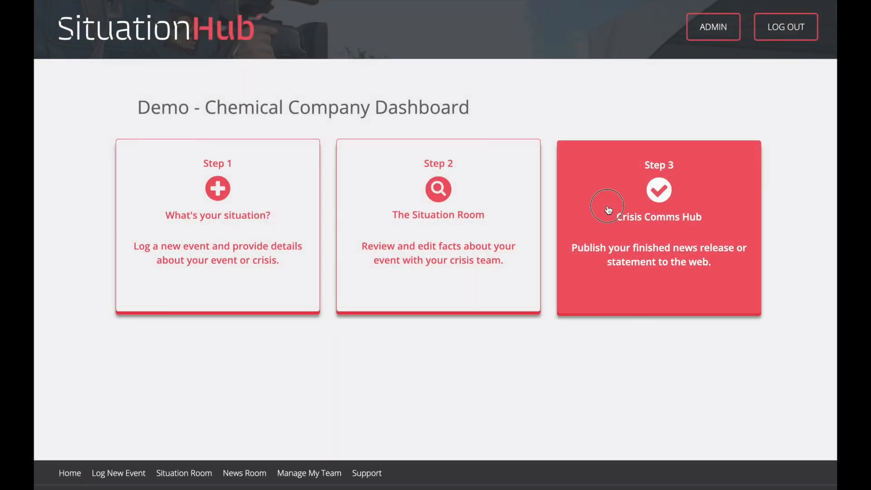
left_click(607, 207)
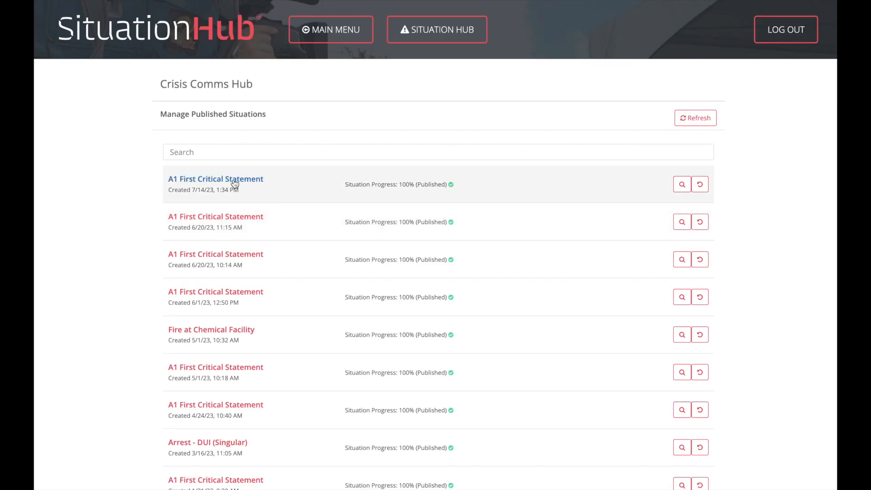
left_click(234, 180)
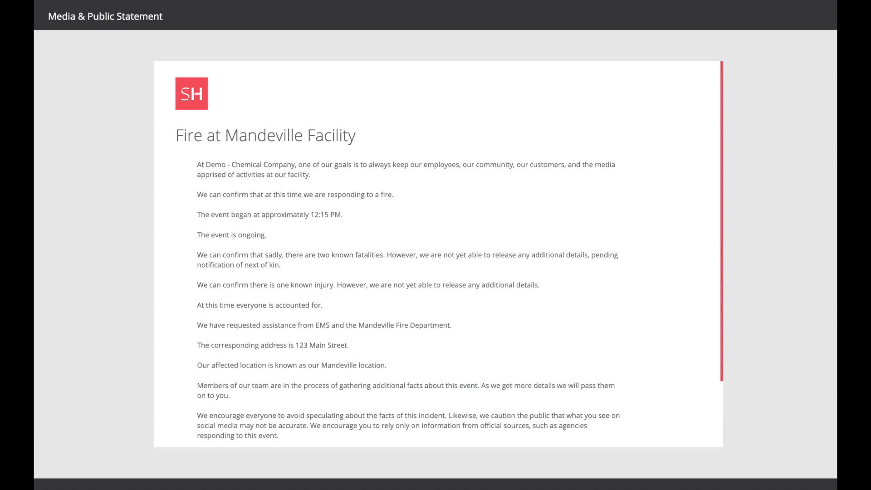
key("super+w")
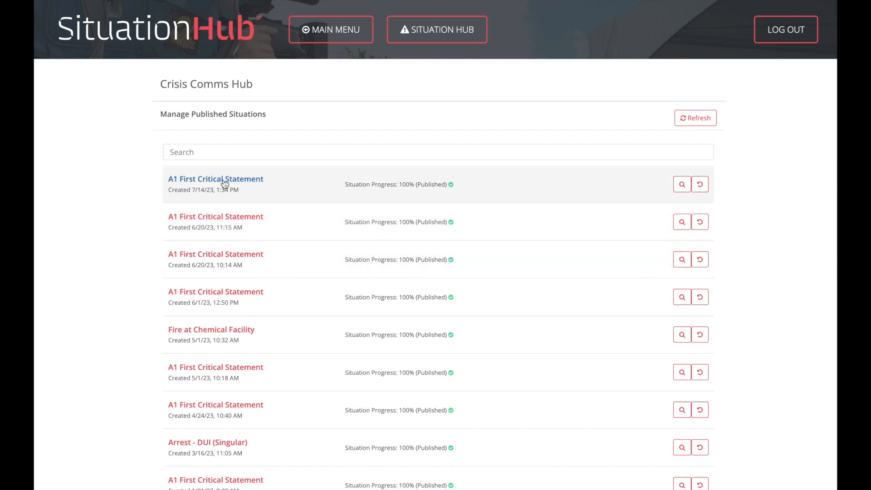
Step: Undo the publication of the statement created 7/14/23, 1:34 PM, returning it to the Situation Room, and open it for review
left_click(701, 186)
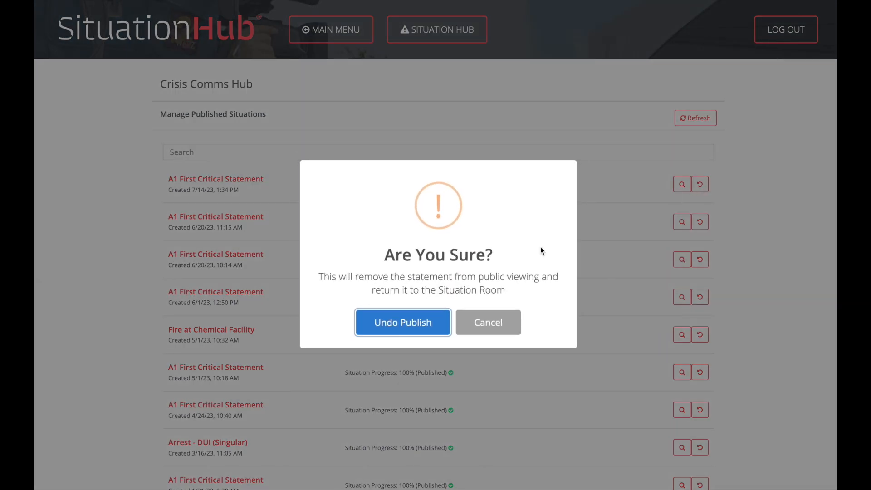
left_click(406, 322)
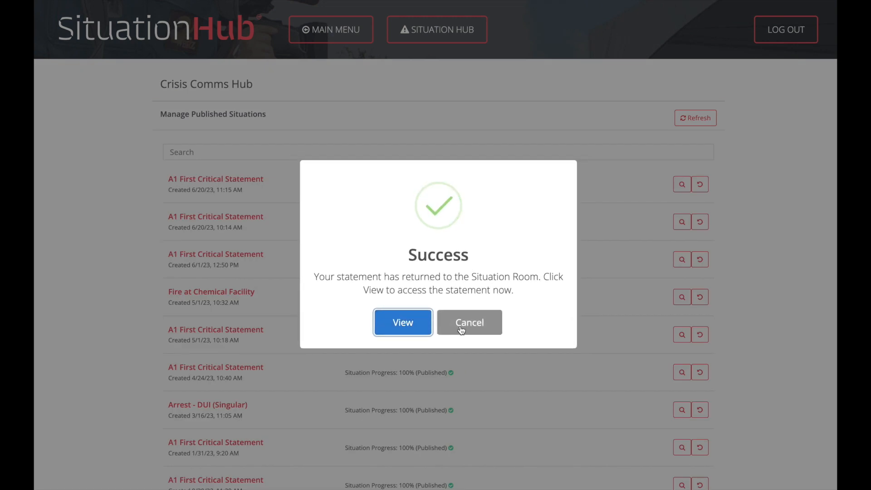
left_click(399, 322)
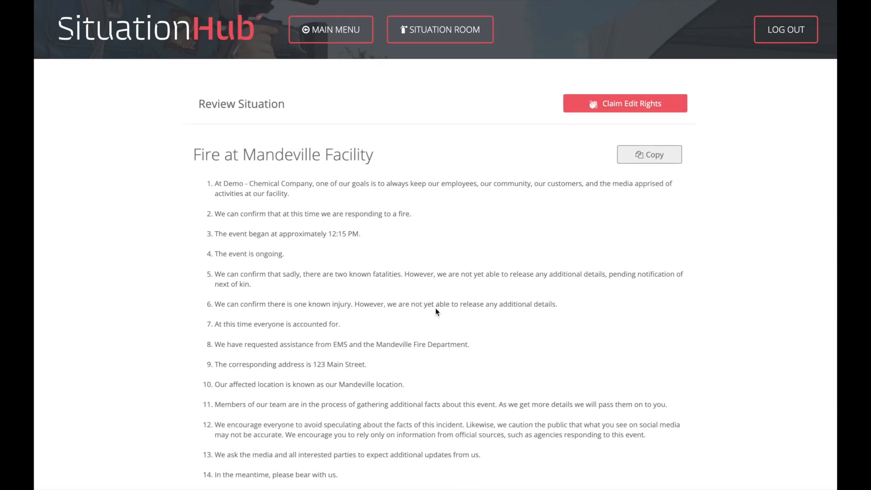
Step: View the edit rights claim form for the "Fire at Mandeville Facility" statement, close it without claiming, and return to the dashboard
left_click(663, 103)
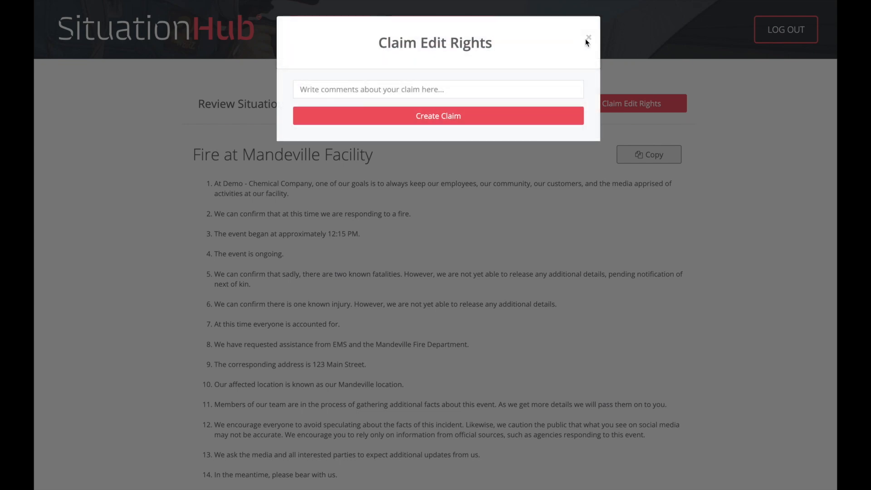
left_click(588, 37)
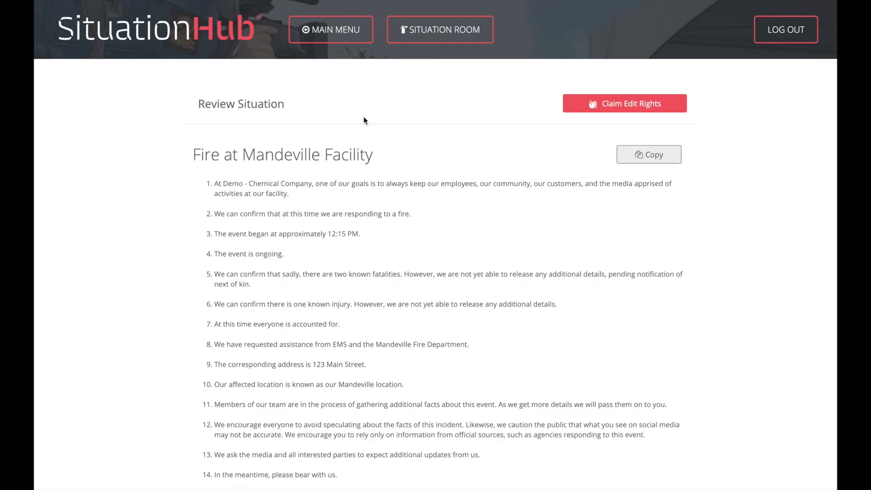
left_click(330, 36)
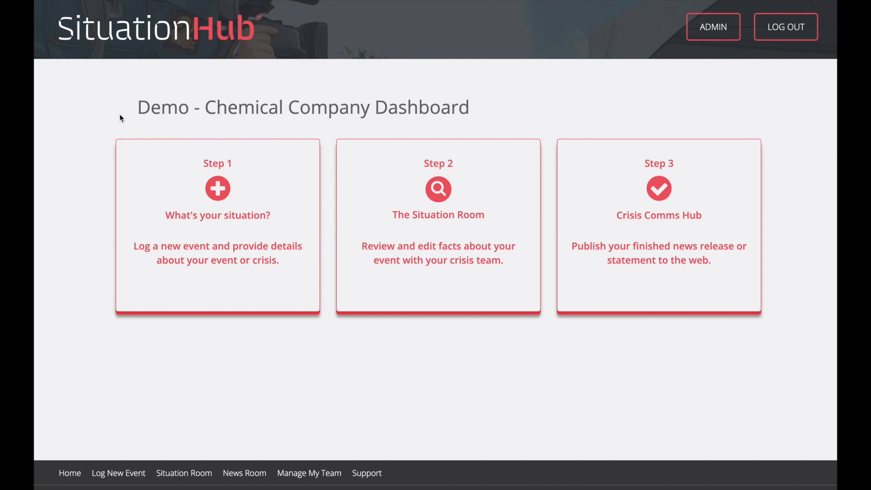
Step: Start a new "Fire at Chemical Facility" event to view its opening question and statement, and return to the dashboard without answering
left_click(169, 190)
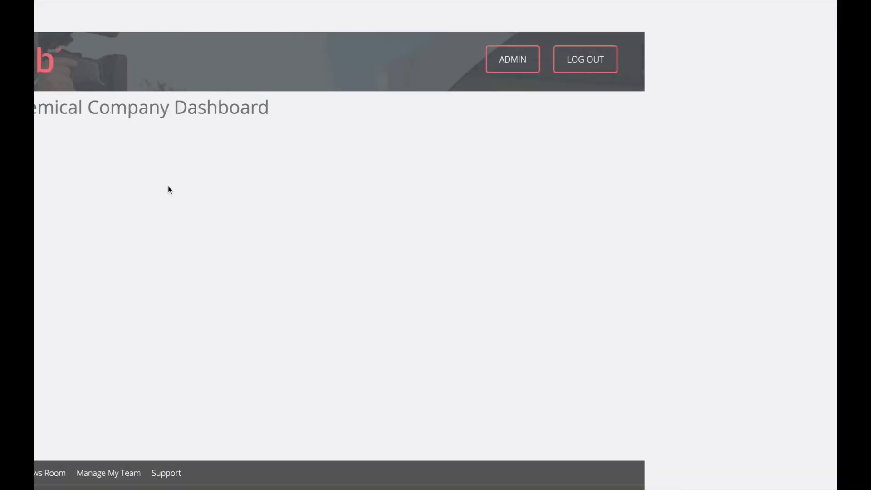
scroll(104, 129, "down", 1)
scroll(103, 128, "down", 4)
scroll(103, 125, "down", 4)
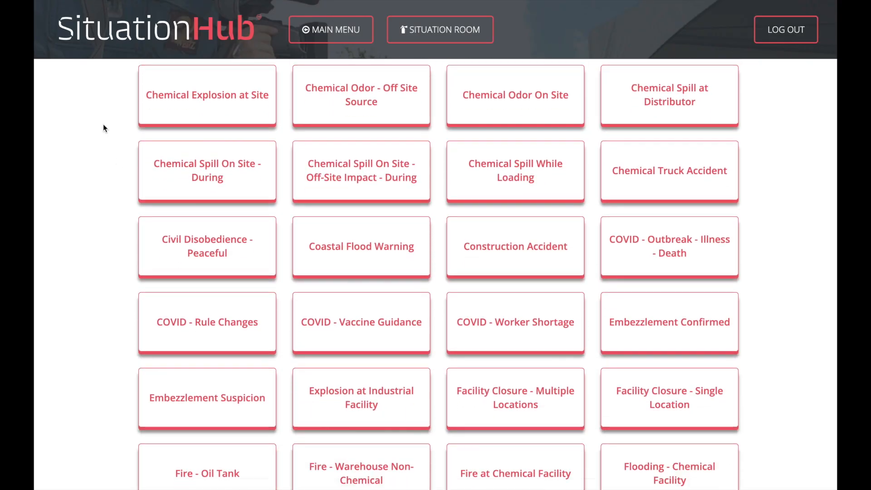
scroll(104, 128, "down", 1)
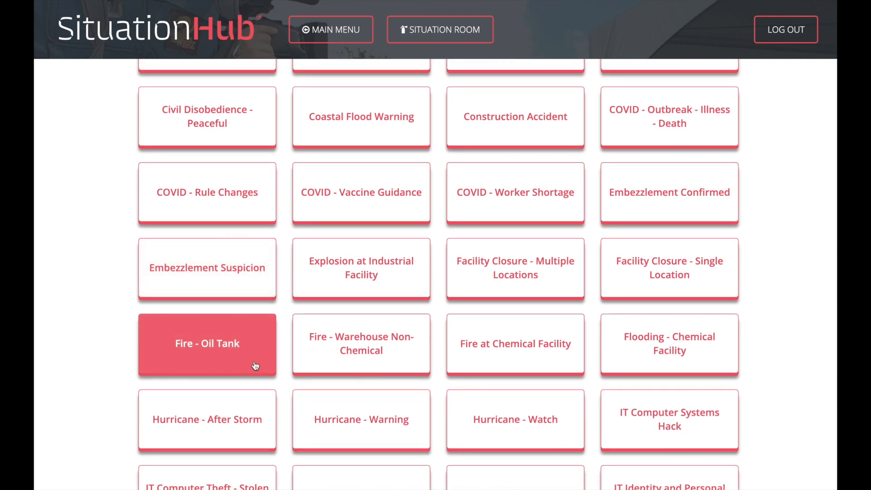
left_click(471, 350)
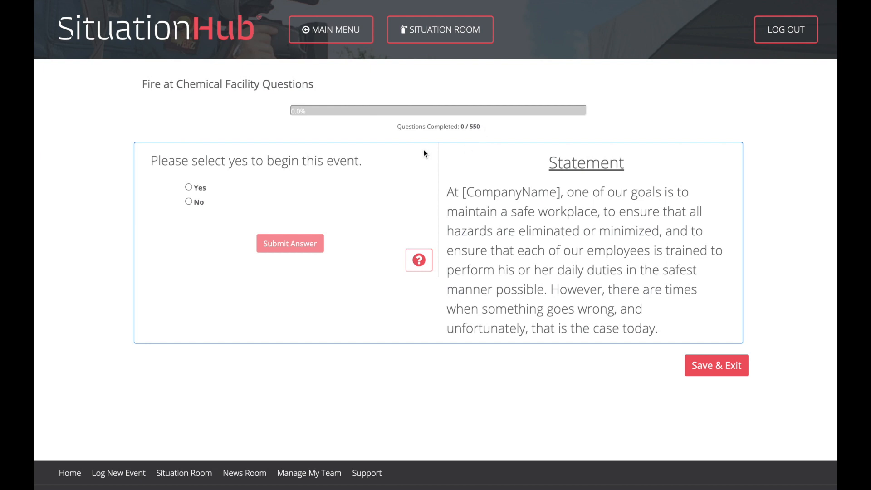
left_click(345, 35)
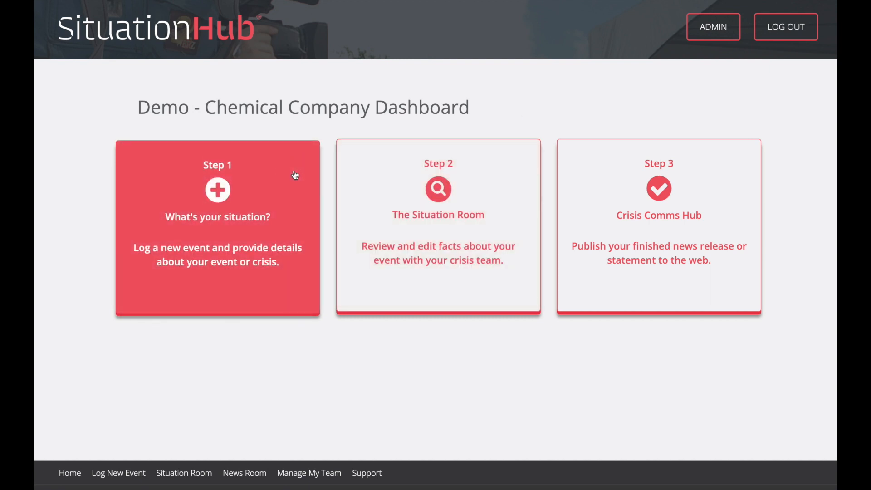
Step: Browse the event types available for logging a new event, without choosing one, and return to the dashboard
left_click(295, 174)
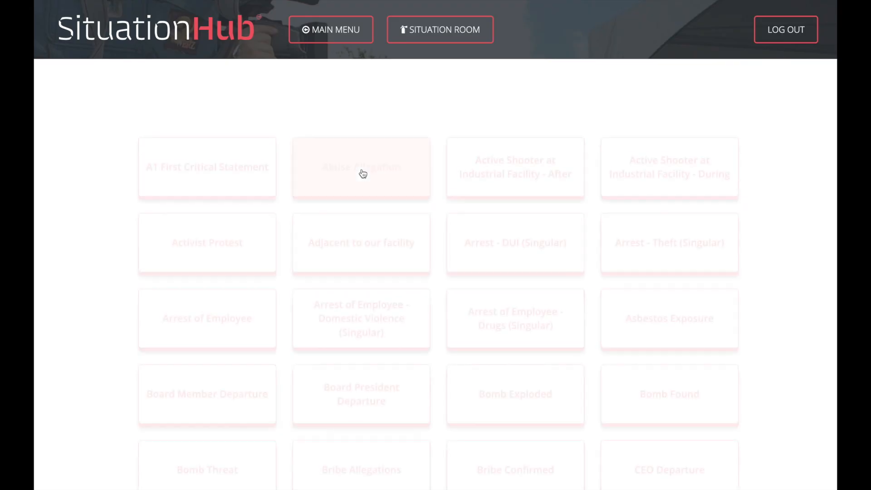
scroll(766, 192, "down", 2)
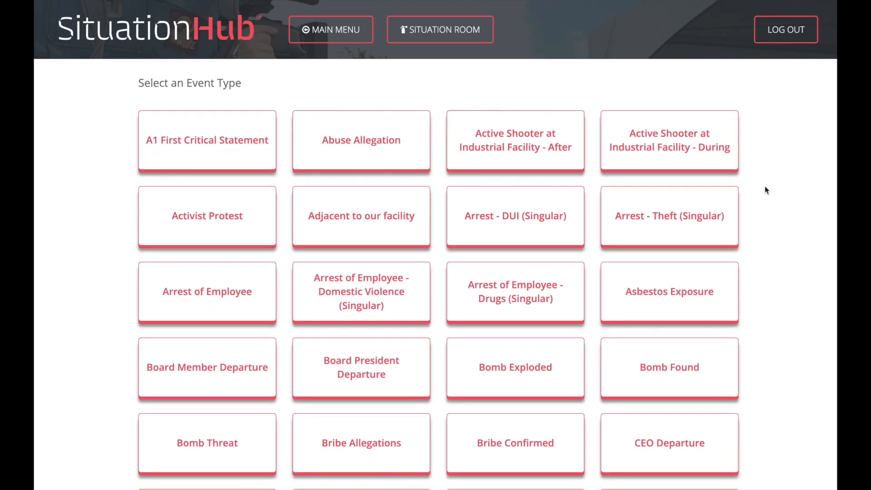
scroll(766, 190, "down", 3)
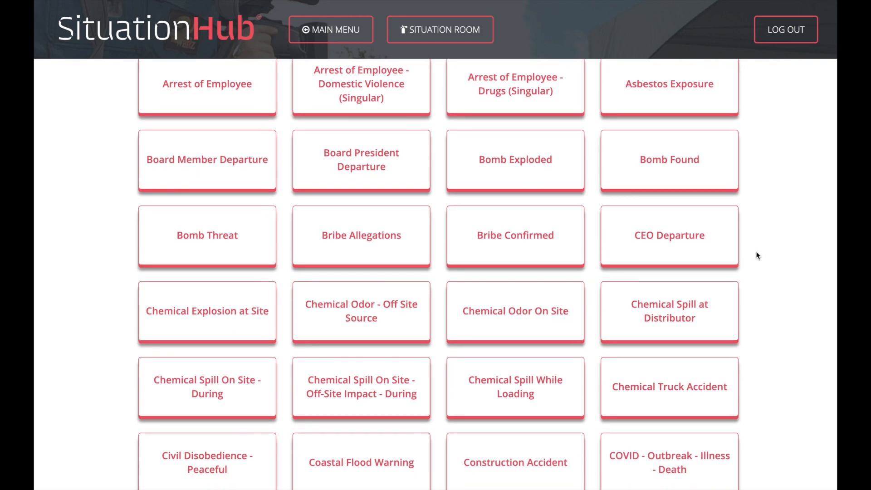
scroll(758, 280, "down", 3)
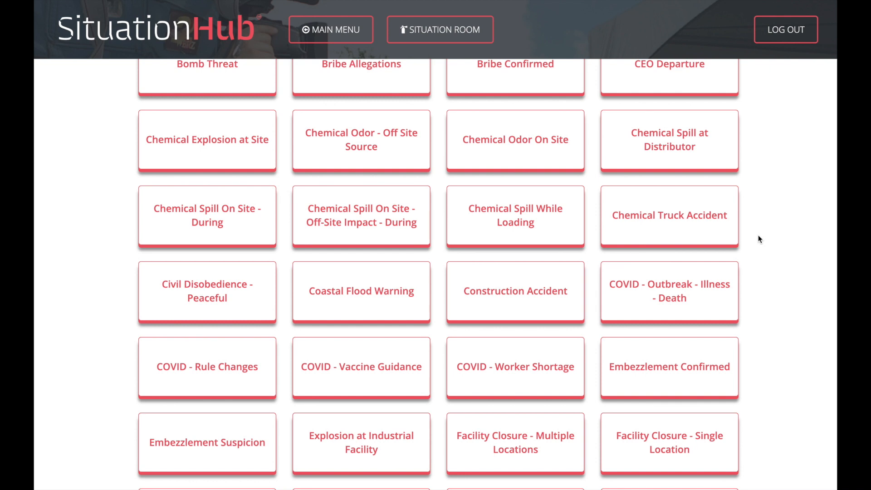
left_click(338, 28)
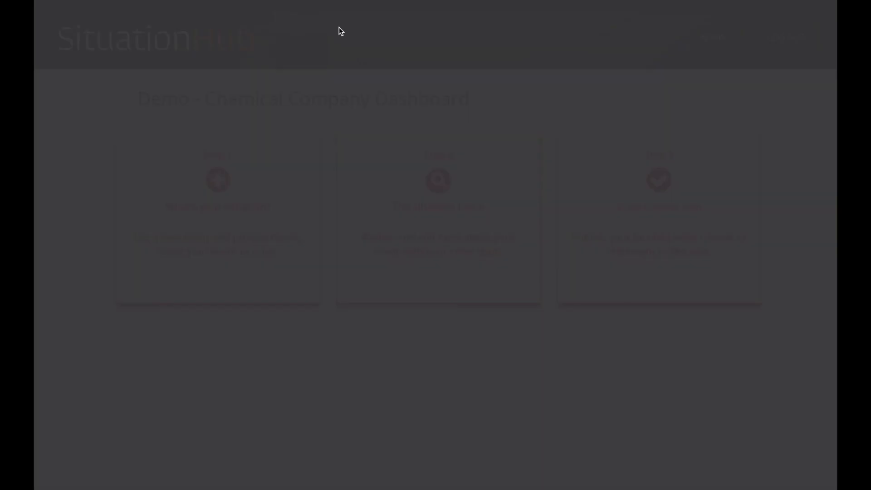